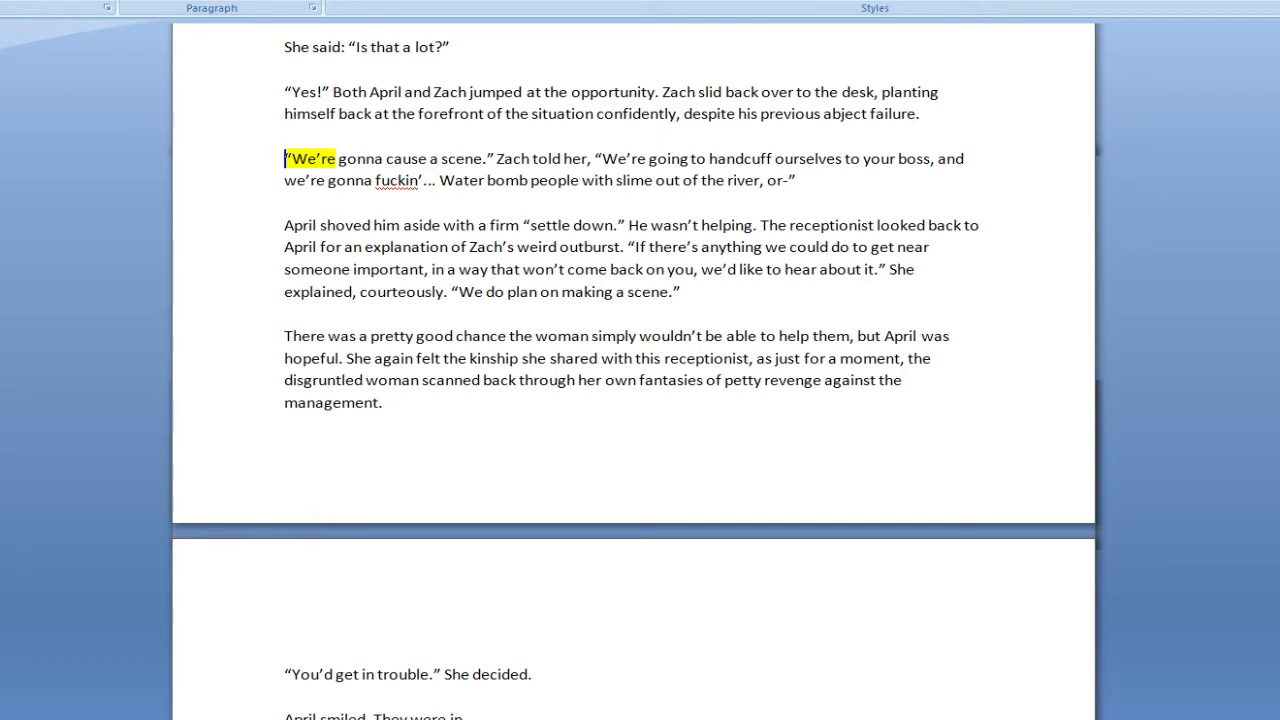
scroll(636, 377, "down", 1)
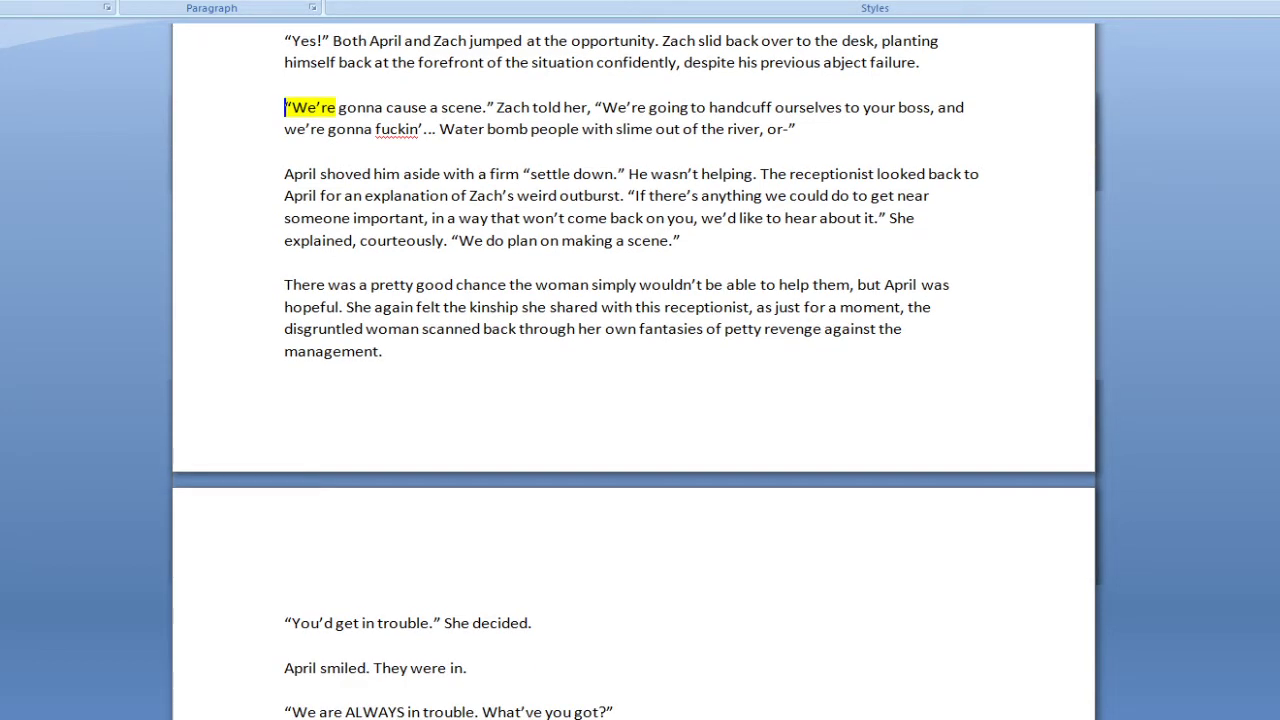
scroll(636, 377, "down", 1)
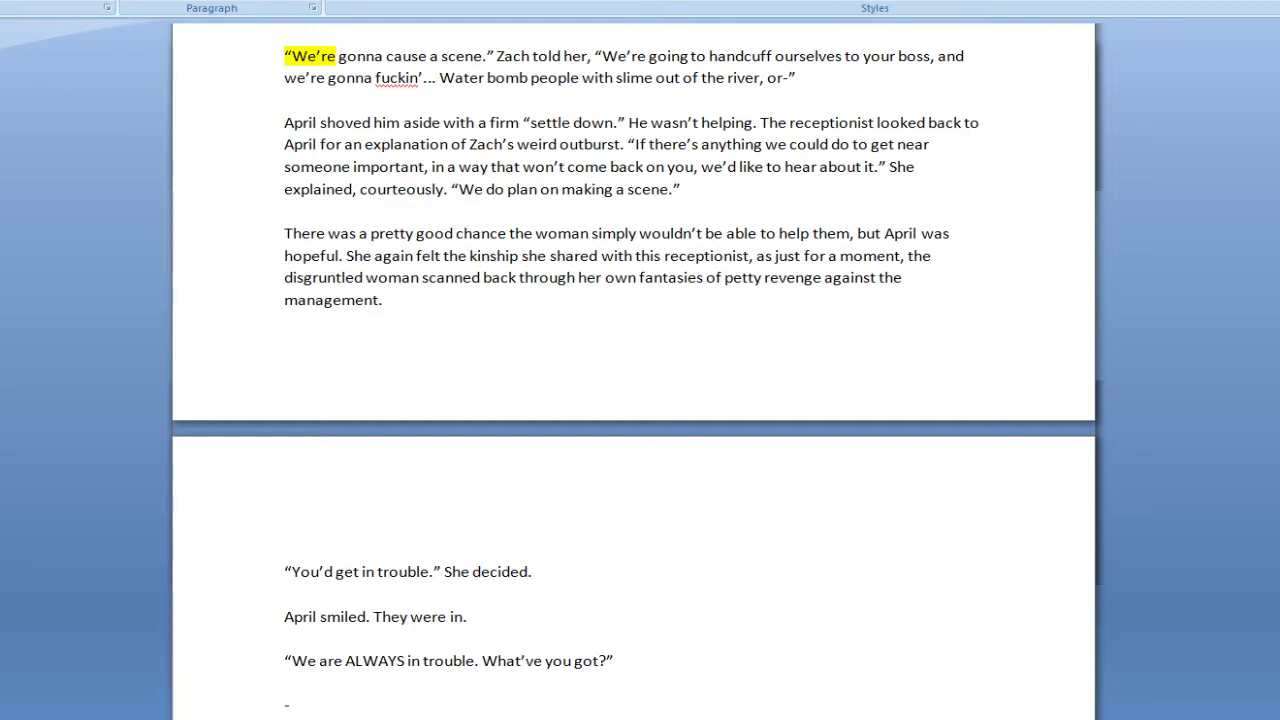
scroll(634, 400, "down", 5)
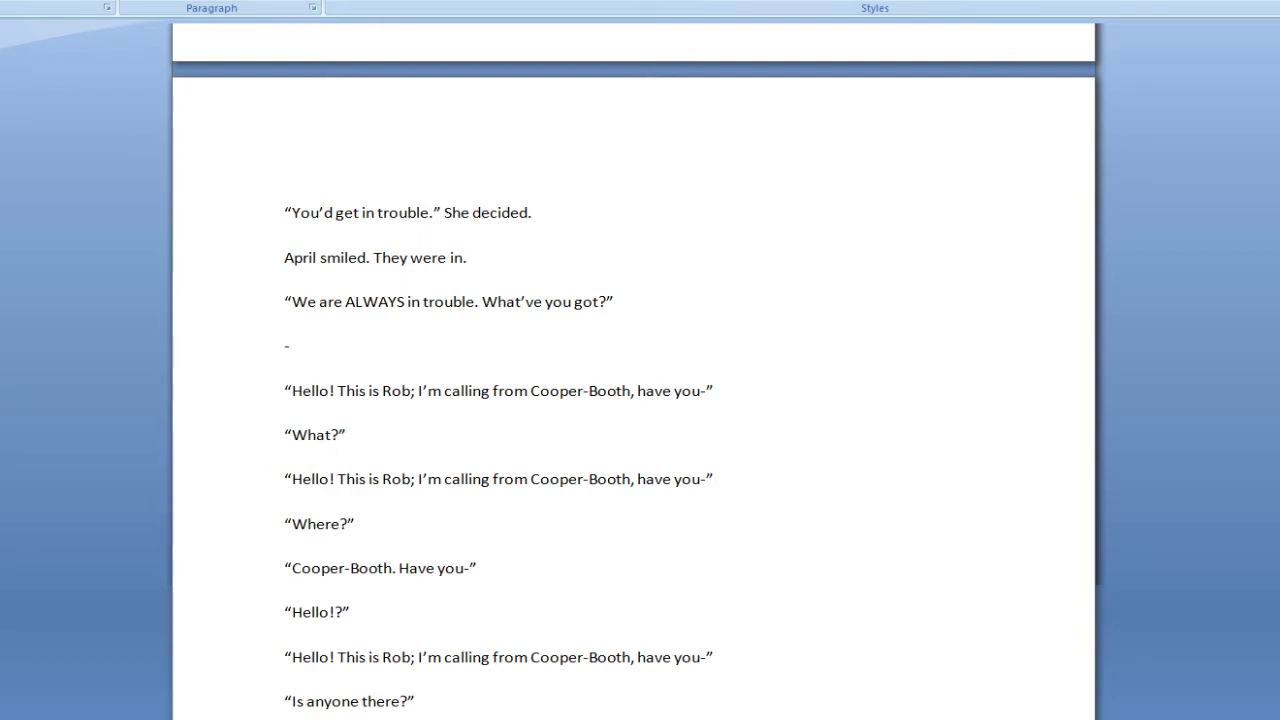
scroll(634, 400, "down", 3)
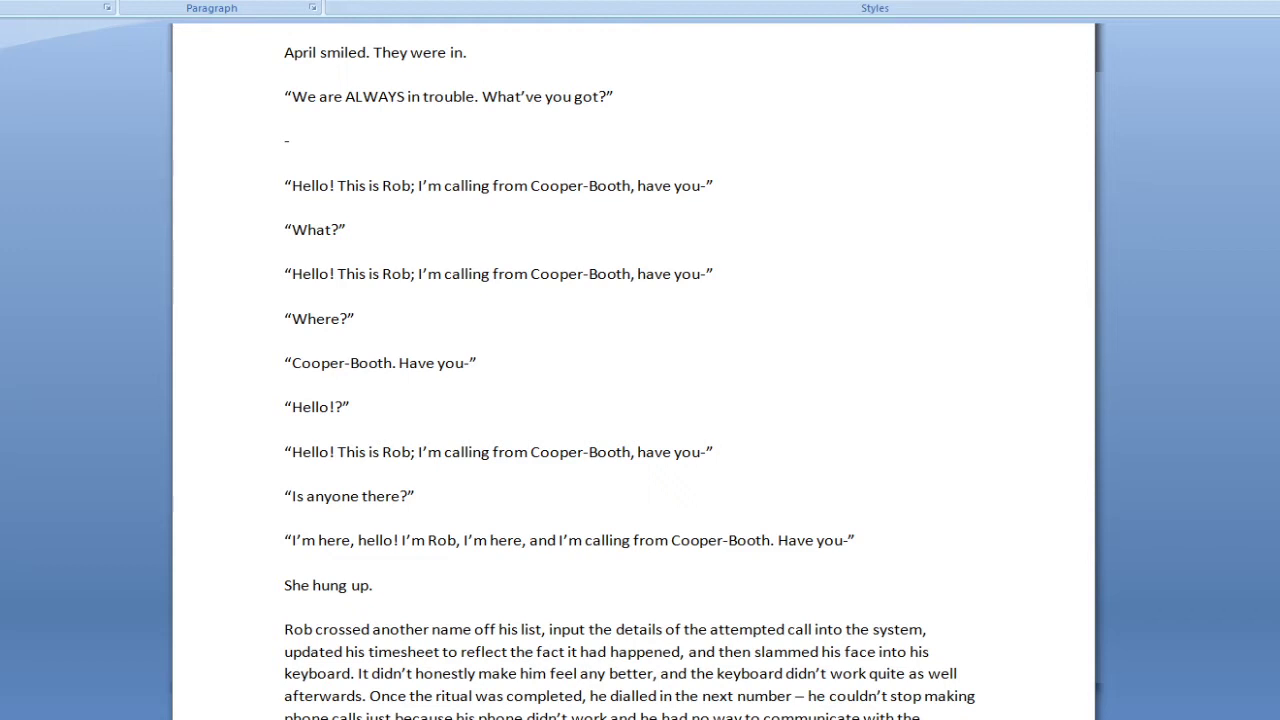
scroll(640, 380, "down", 1)
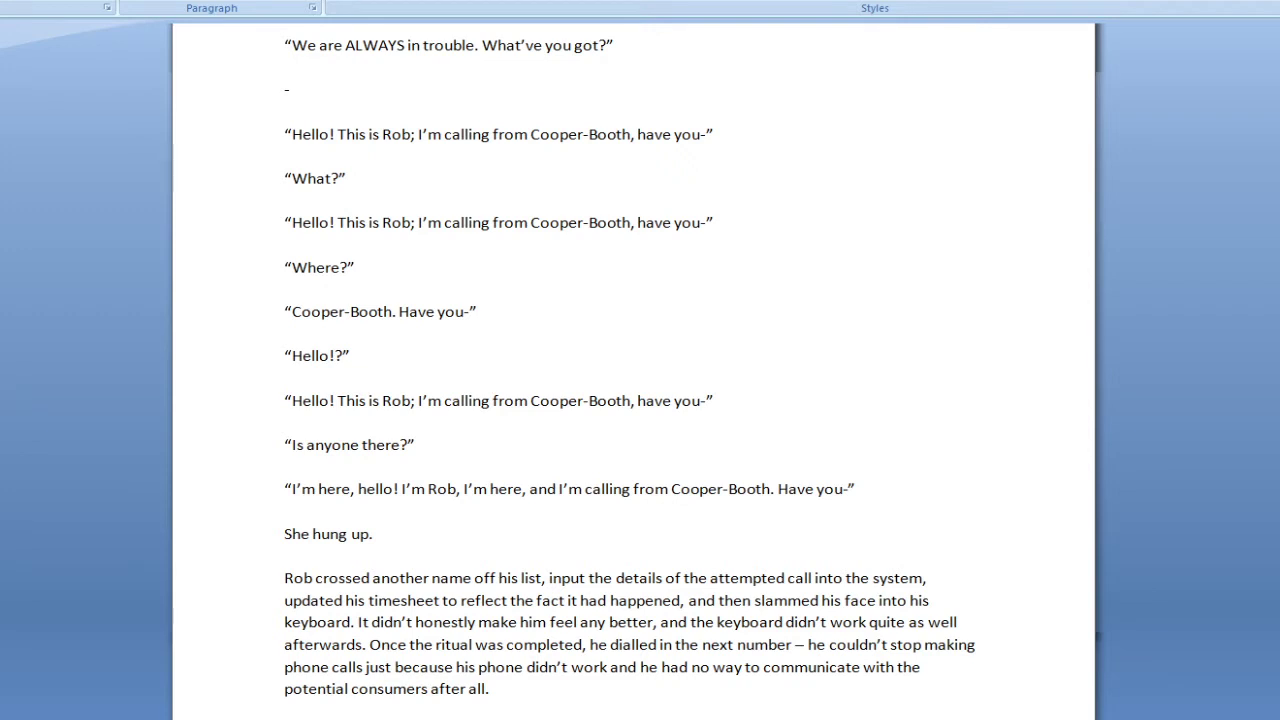
scroll(640, 370, "down", 2)
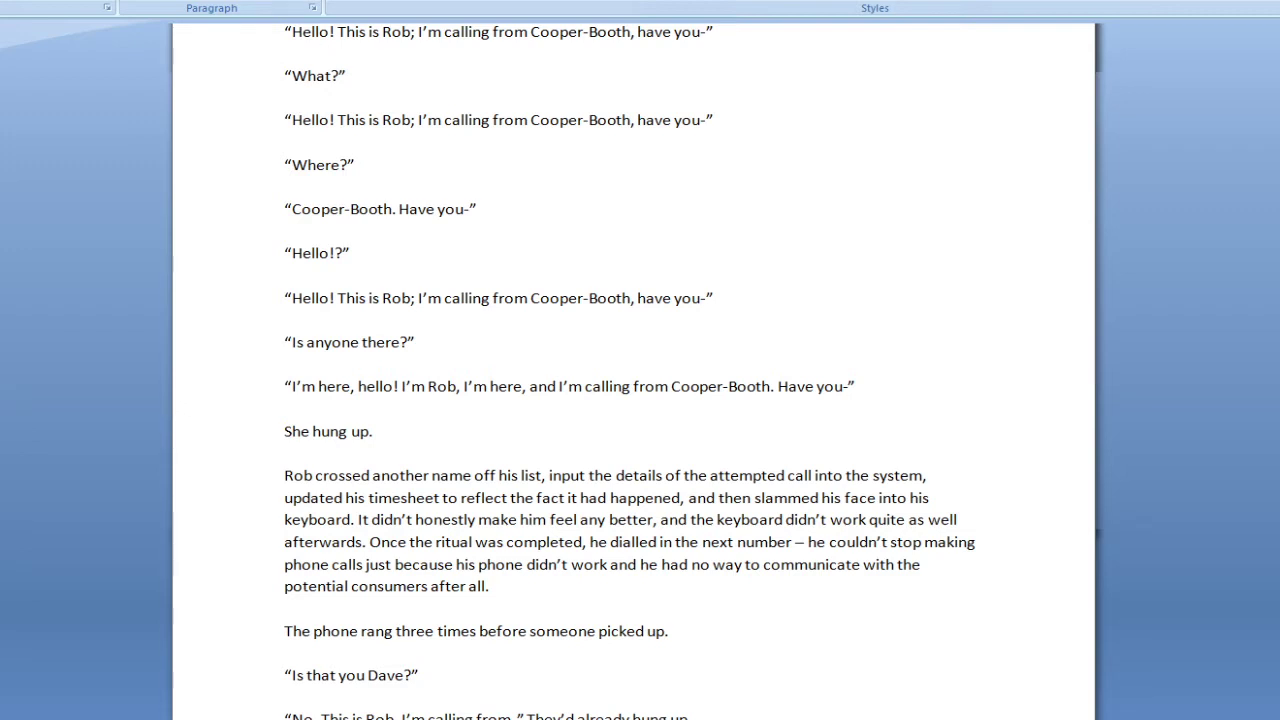
scroll(634, 368, "down", 3)
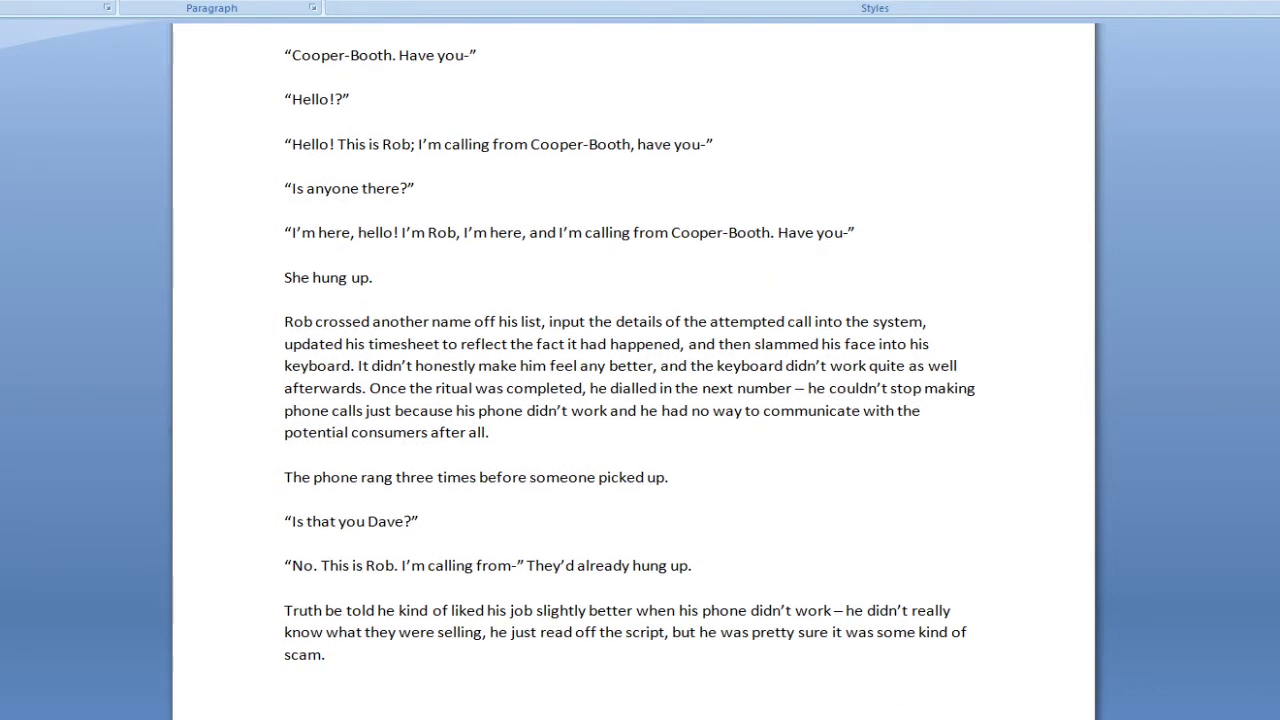
scroll(634, 368, "down", 2)
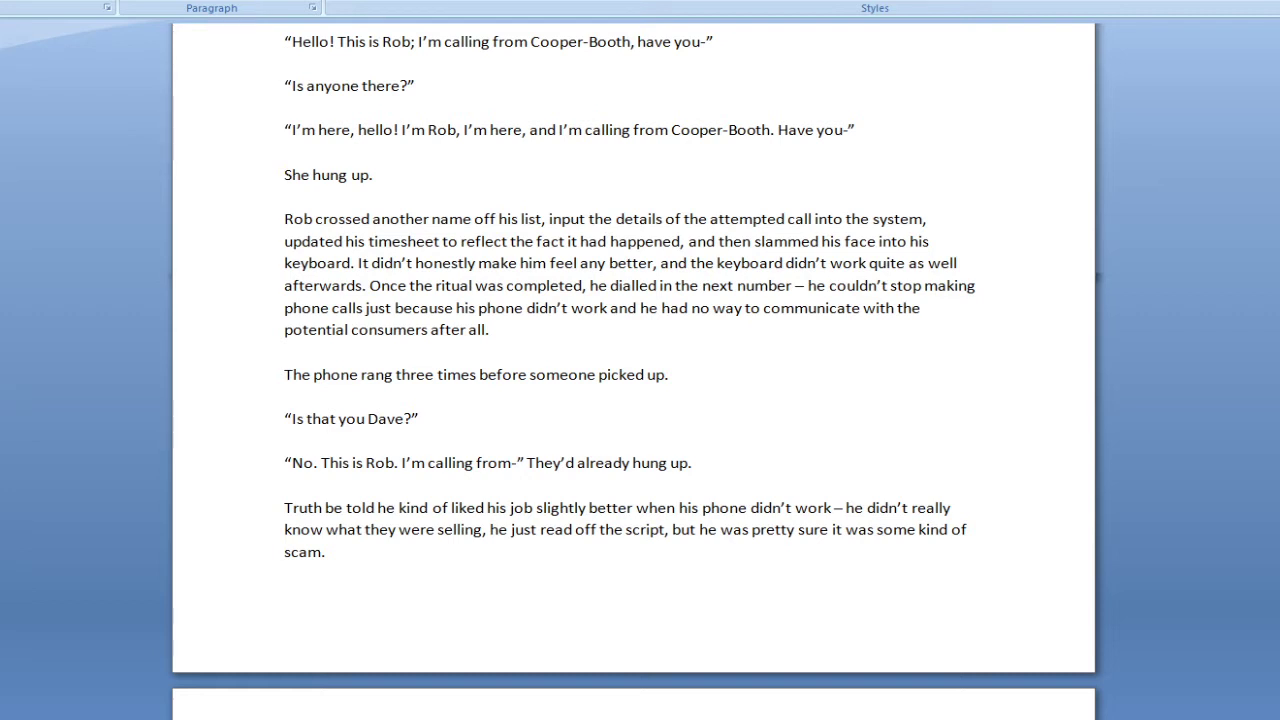
scroll(636, 360, "down", 1)
scroll(636, 360, "down", 1)
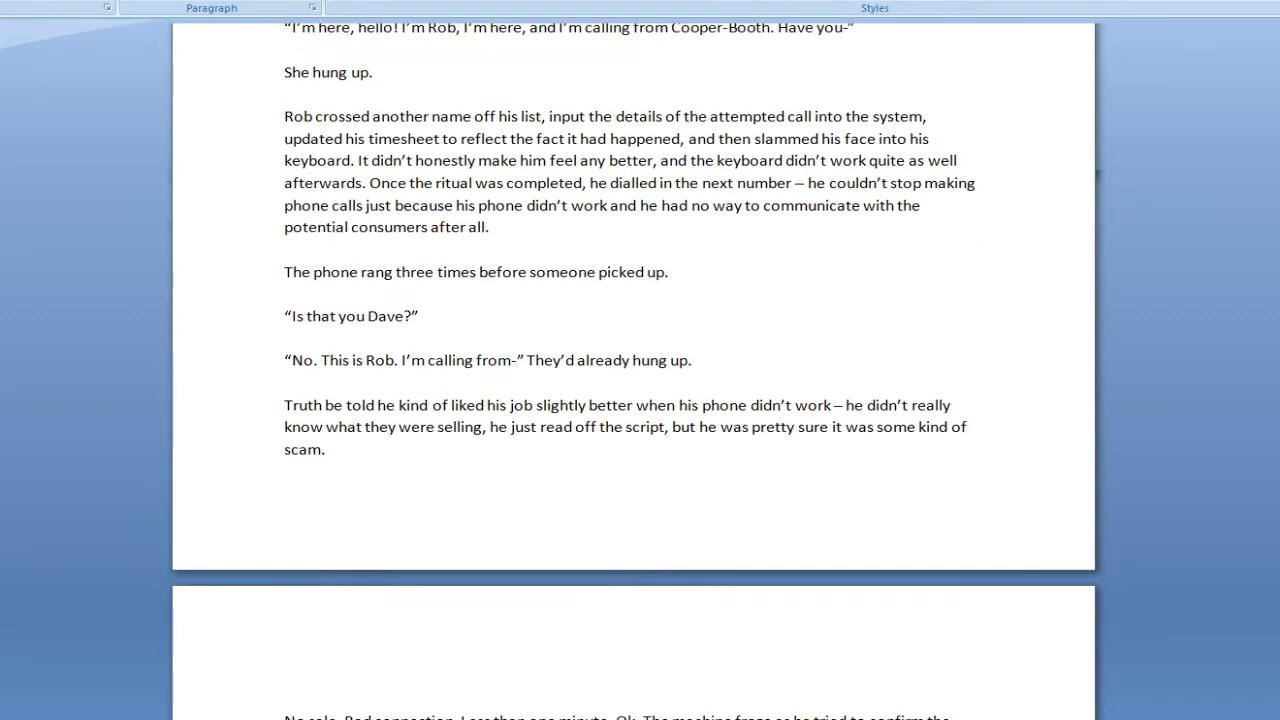
scroll(636, 360, "down", 1)
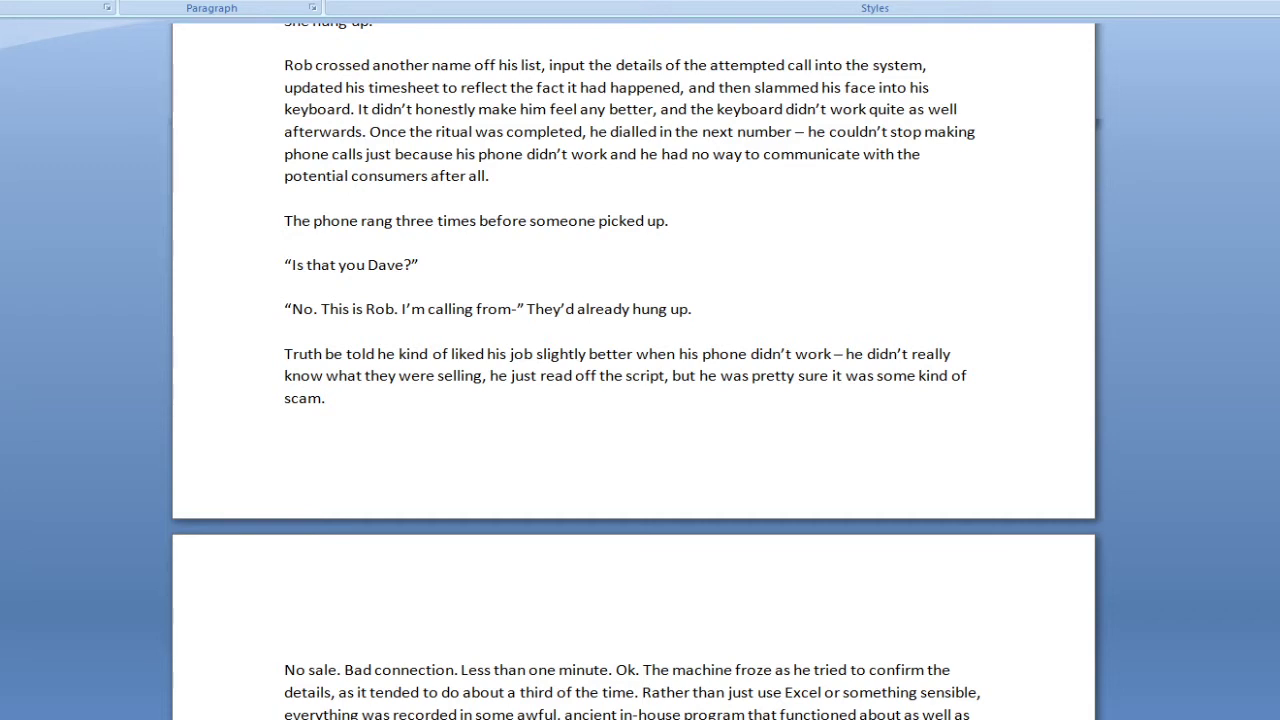
scroll(637, 371, "down", 1)
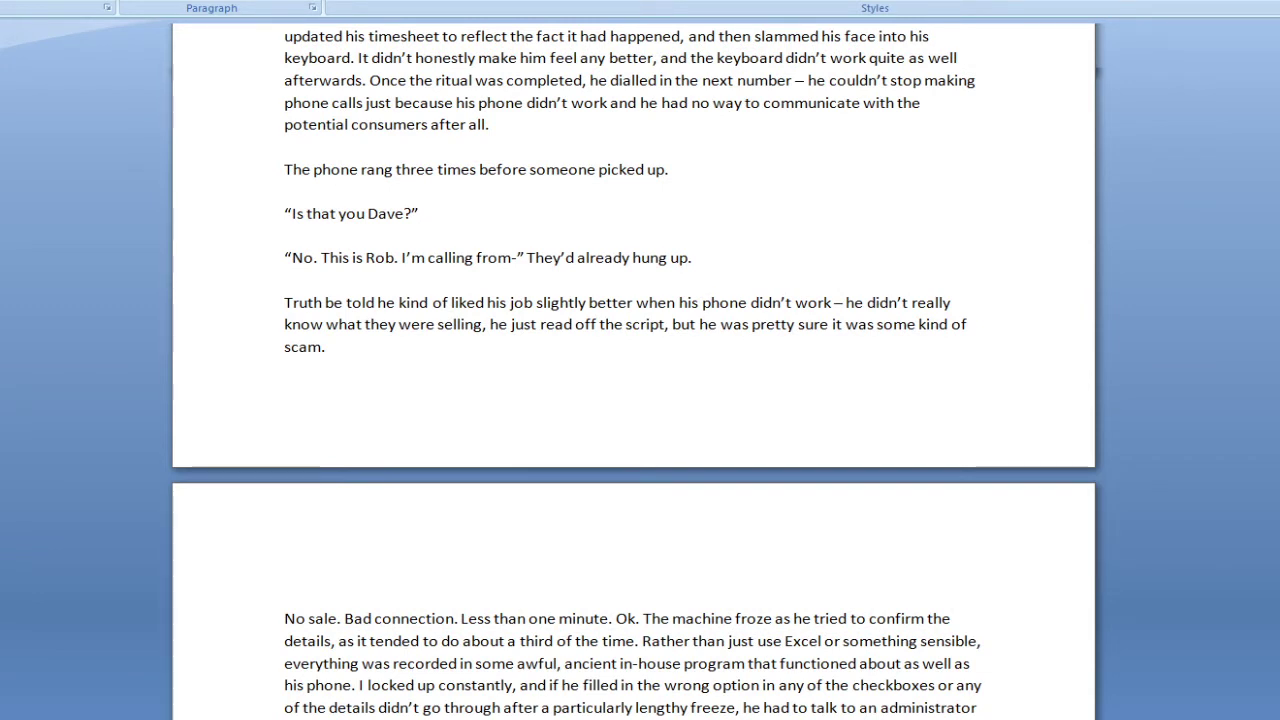
scroll(636, 370, "down", 3)
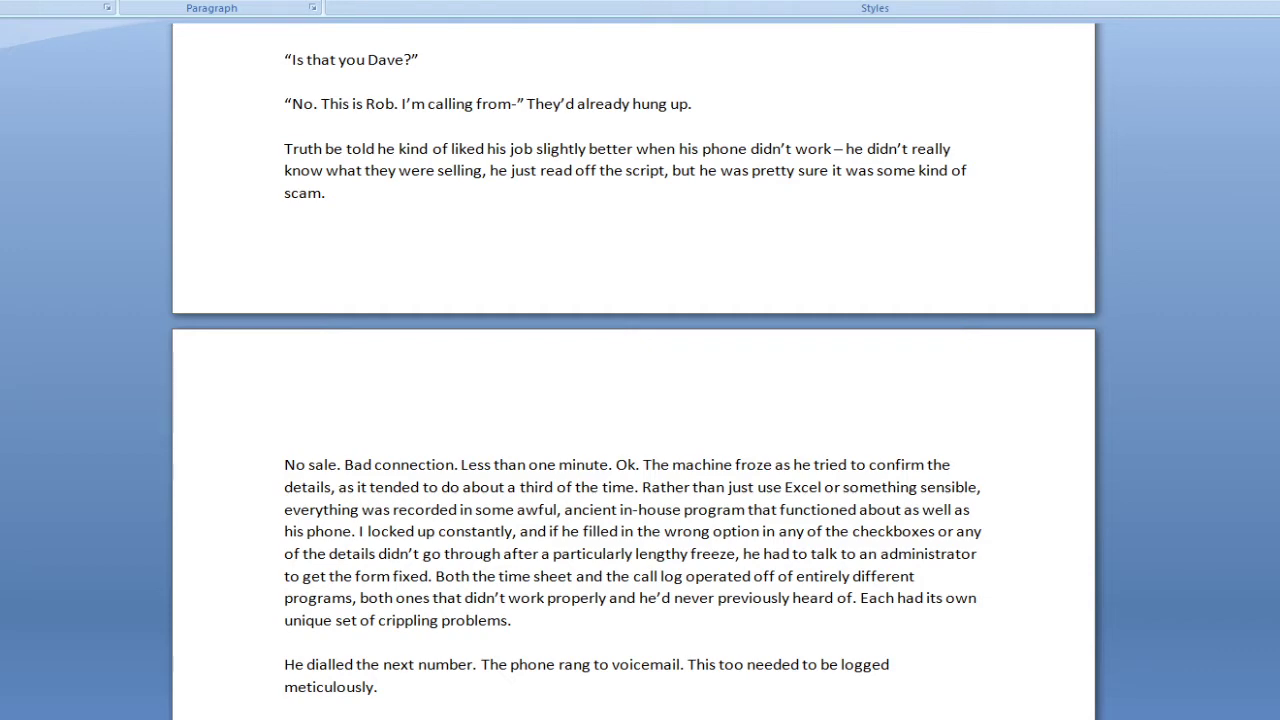
scroll(636, 370, "down", 5)
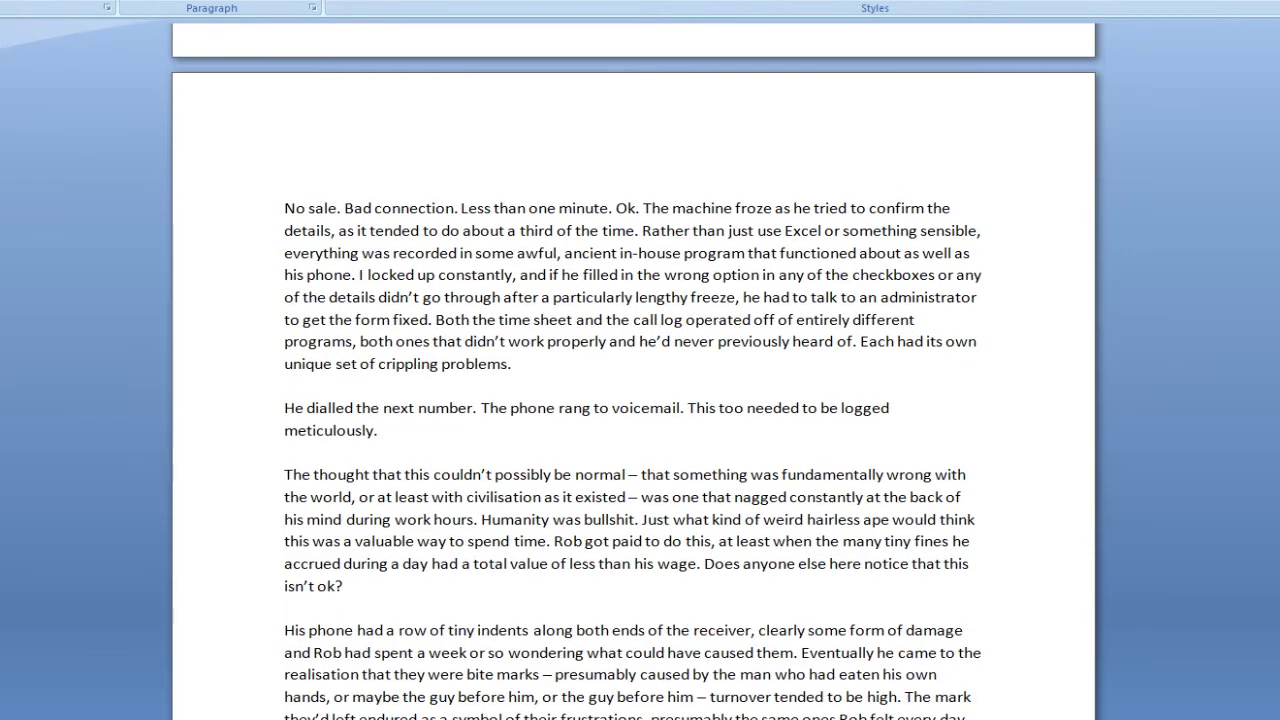
Step: Insert a comma after 'ancient'
scroll(636, 384, "down", 2)
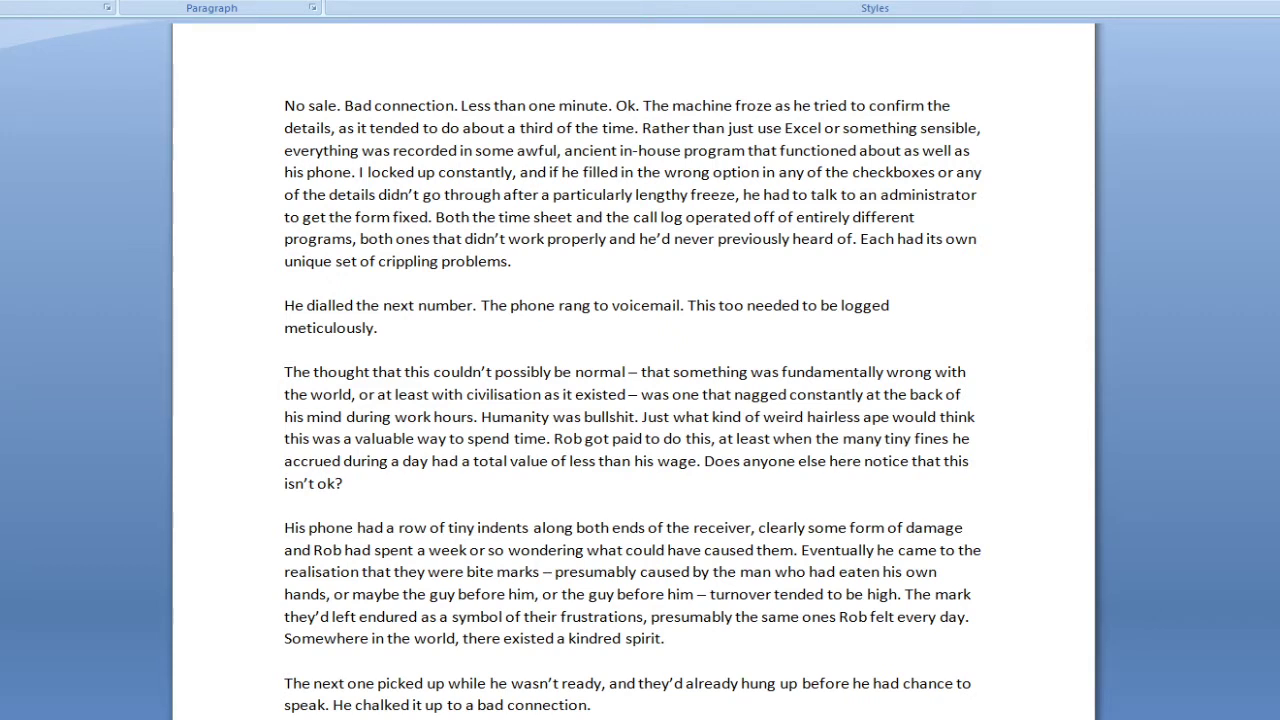
left_click(619, 153)
type(",")
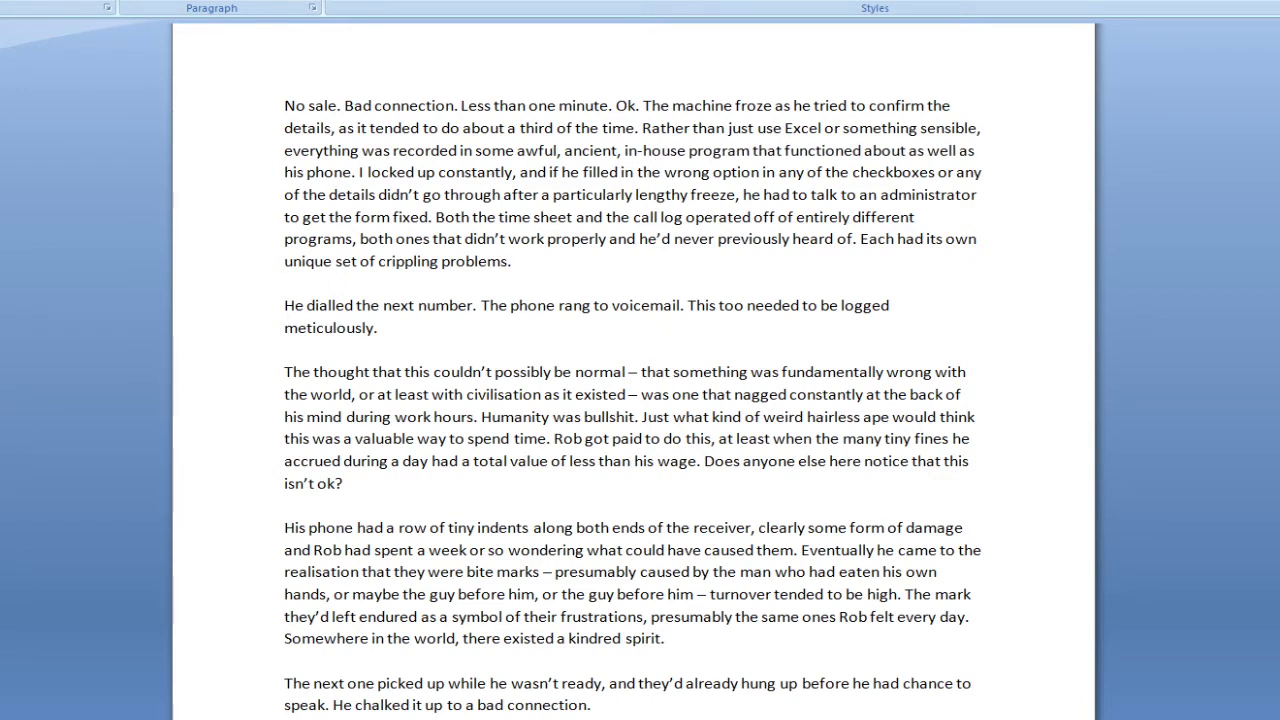
left_click(1070, 112)
Step: Change 'I locked up constantly' to 'It locked up constantly' and return to the passage top
left_click(365, 172)
type("t")
key("ctrl+Home")
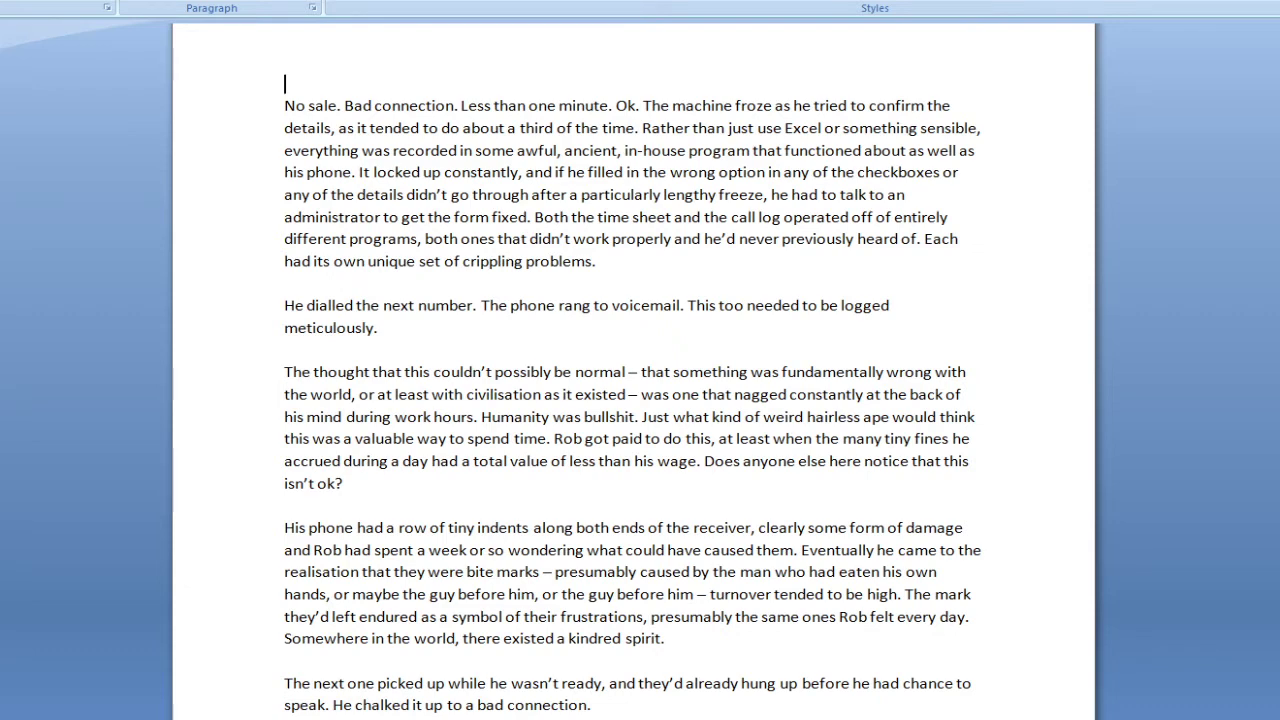
scroll(632, 400, "down", 2)
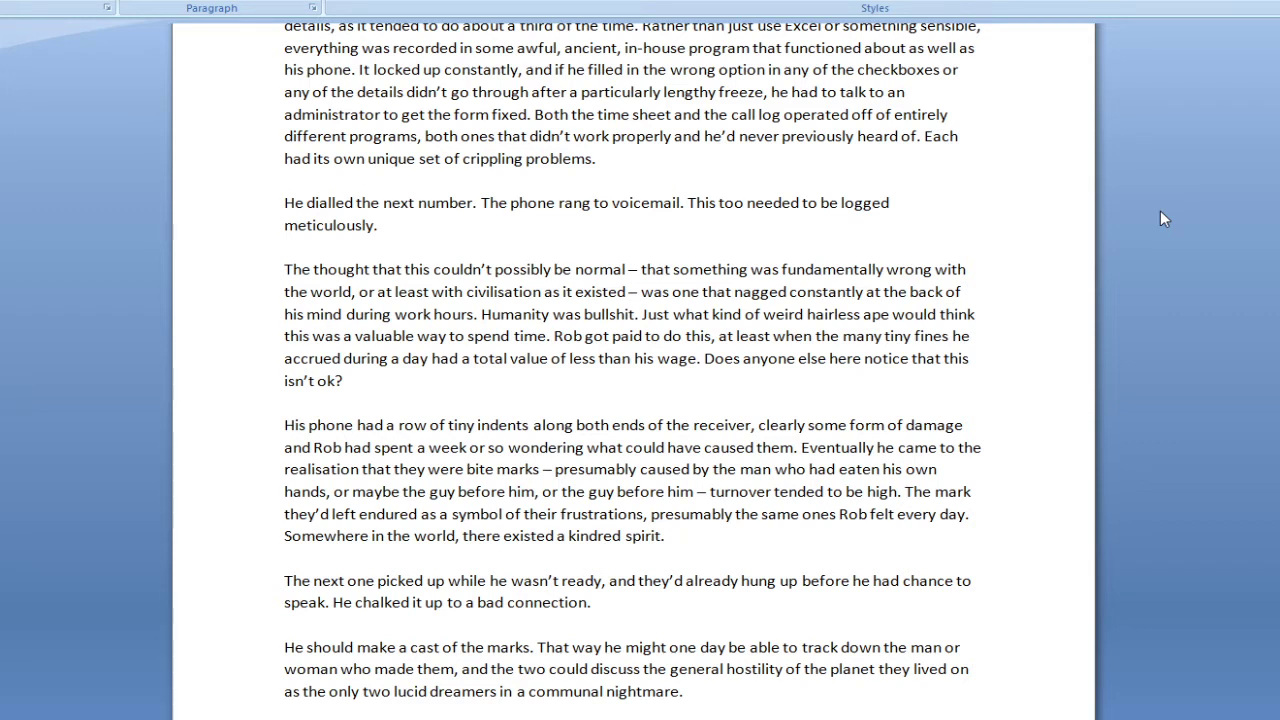
scroll(1160, 218, "down", 2)
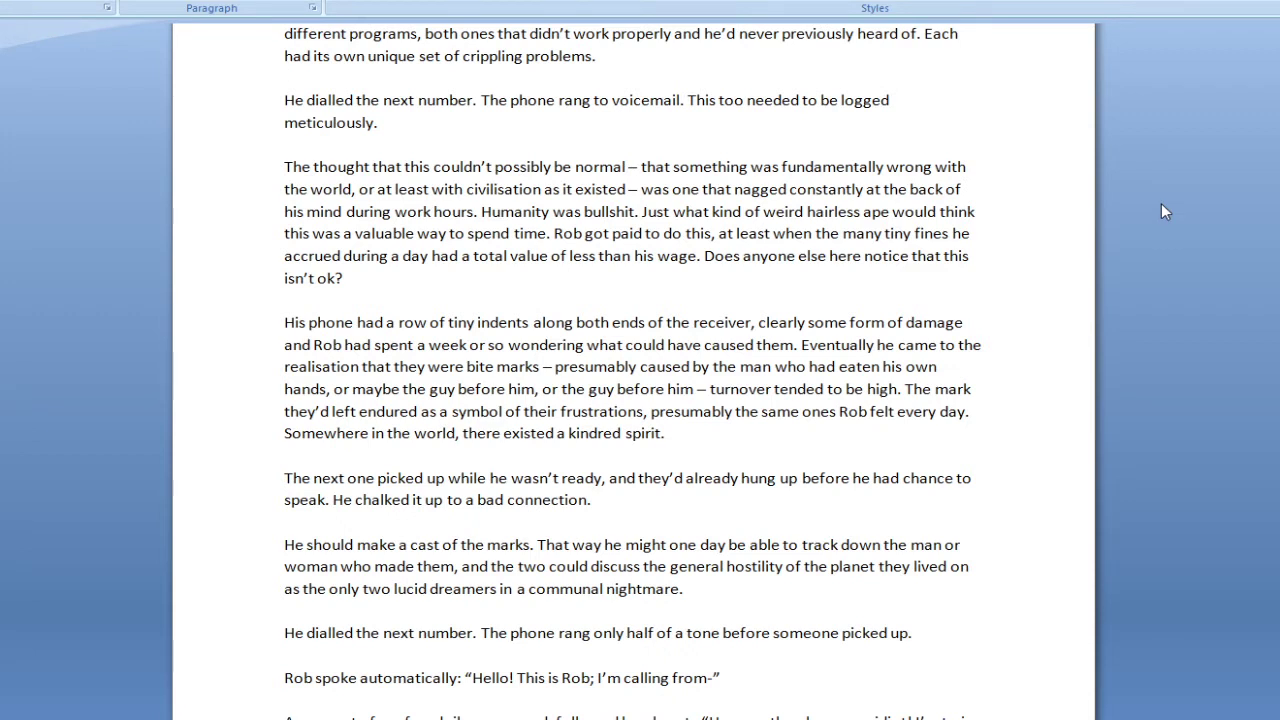
triple_click(305, 100)
left_click(276, 100)
left_click(898, 127)
scroll(1135, 164, "down", 2)
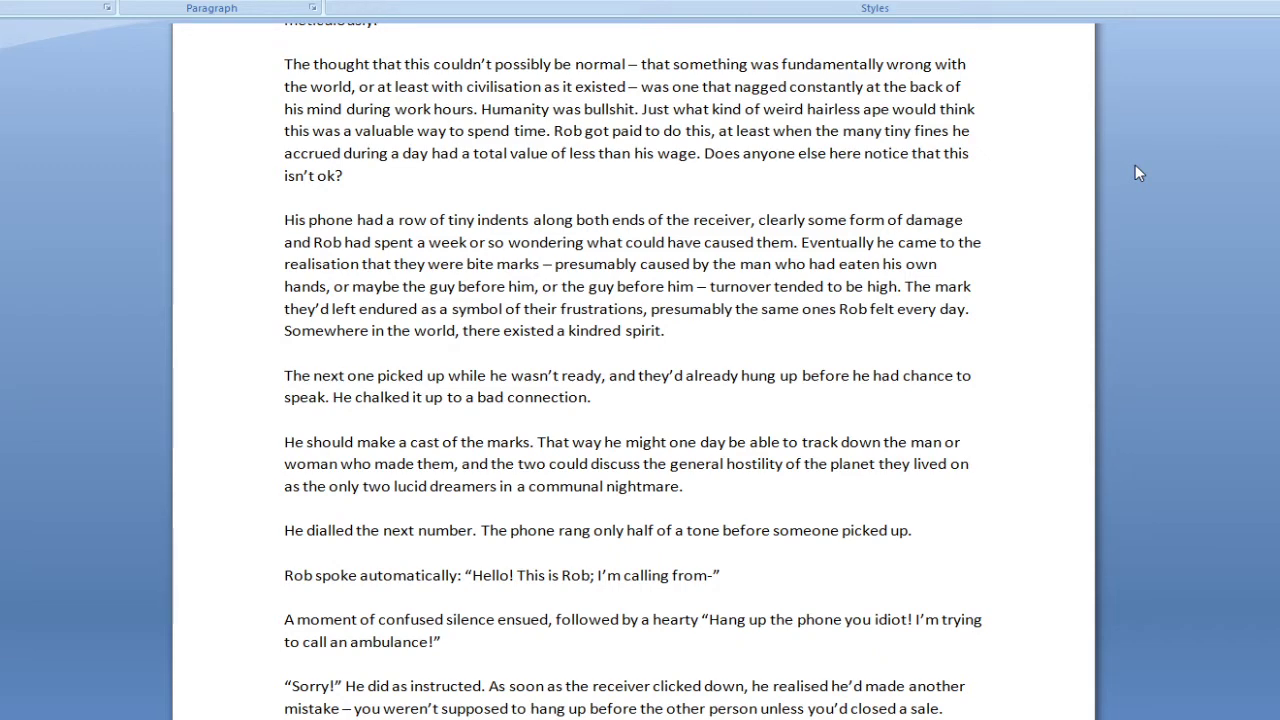
scroll(1135, 167, "down", 3)
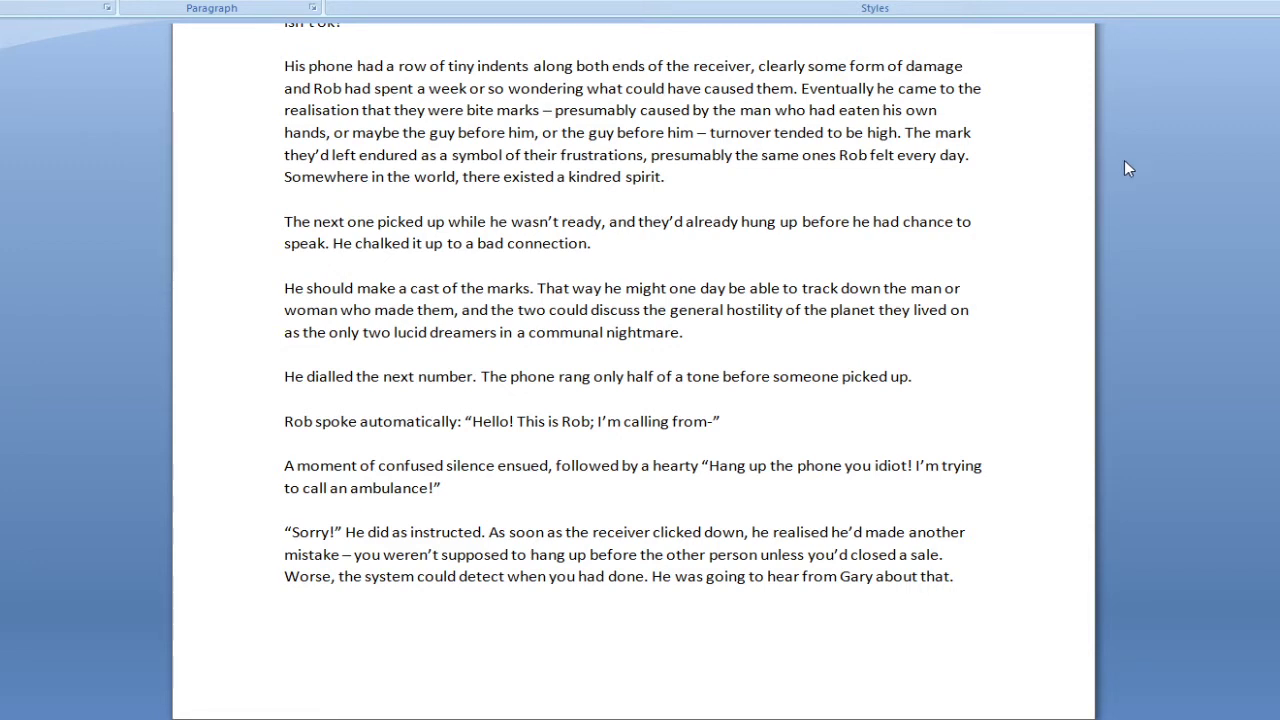
left_click(975, 64)
key("Down")
key("Down")
key("Down")
key("Down")
key("Down")
key("Down")
scroll(1242, 161, "down", 3)
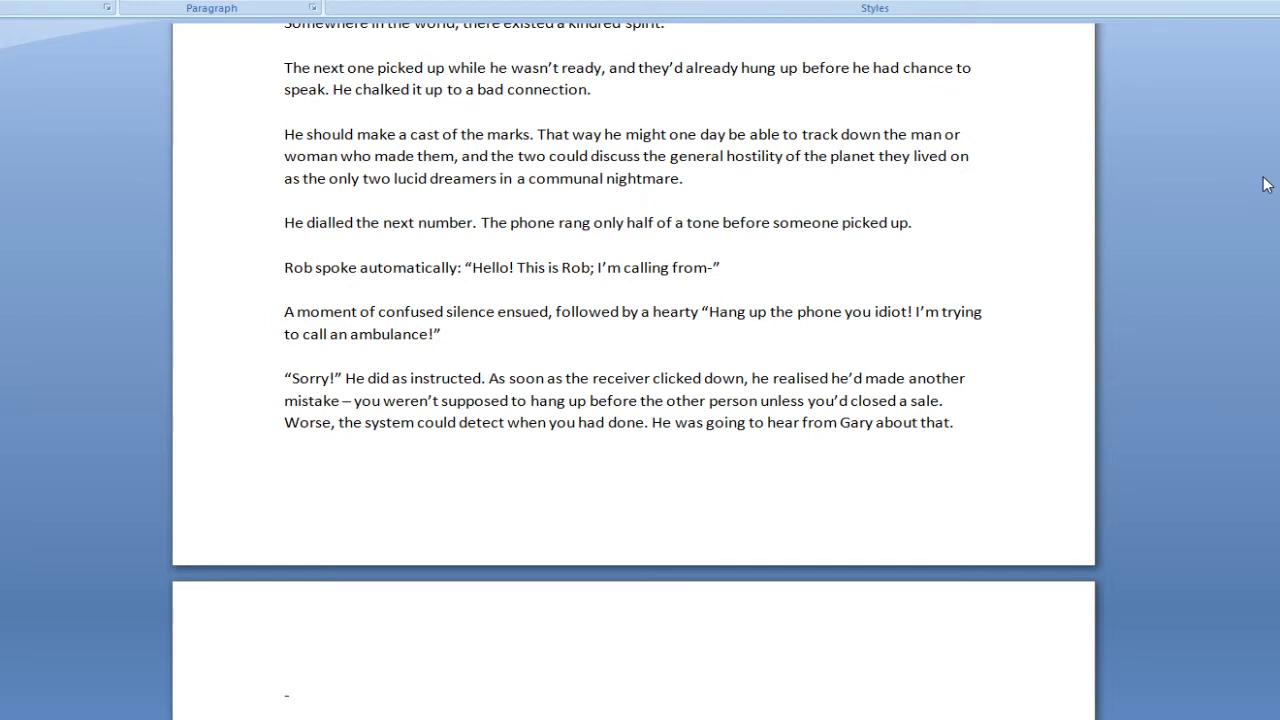
scroll(1266, 184, "down", 1)
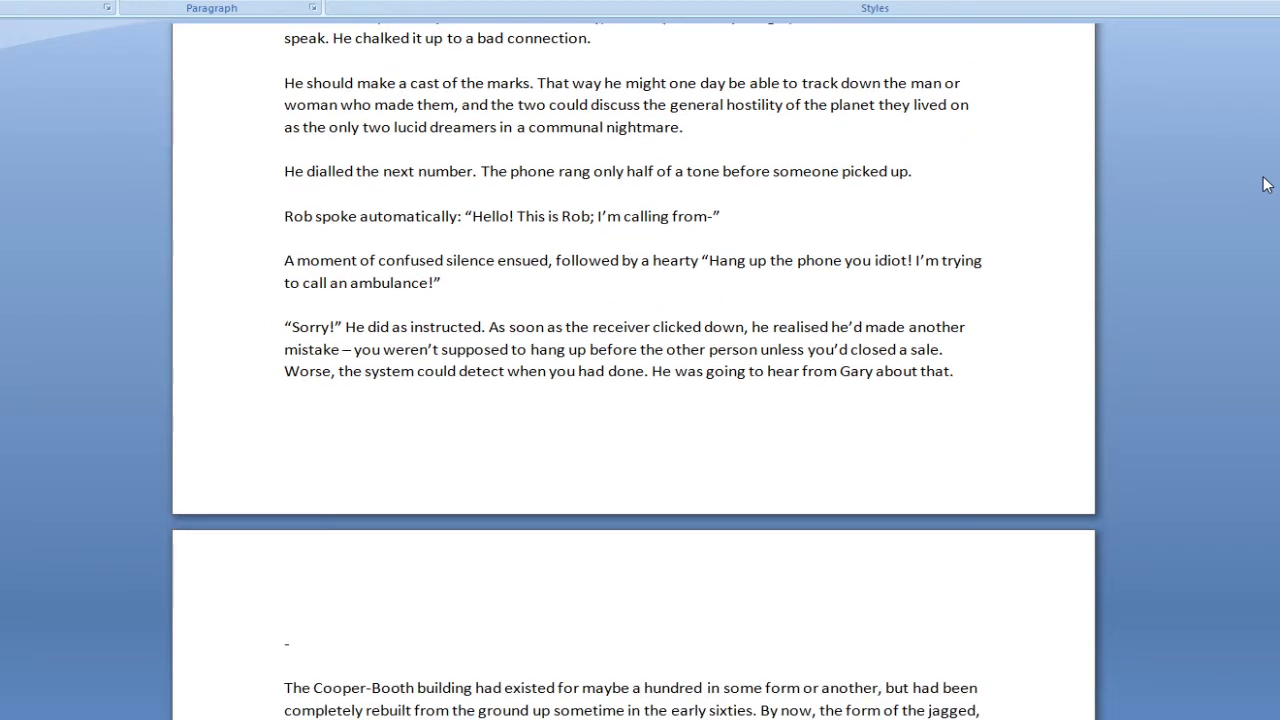
scroll(530, 83, "up", 1)
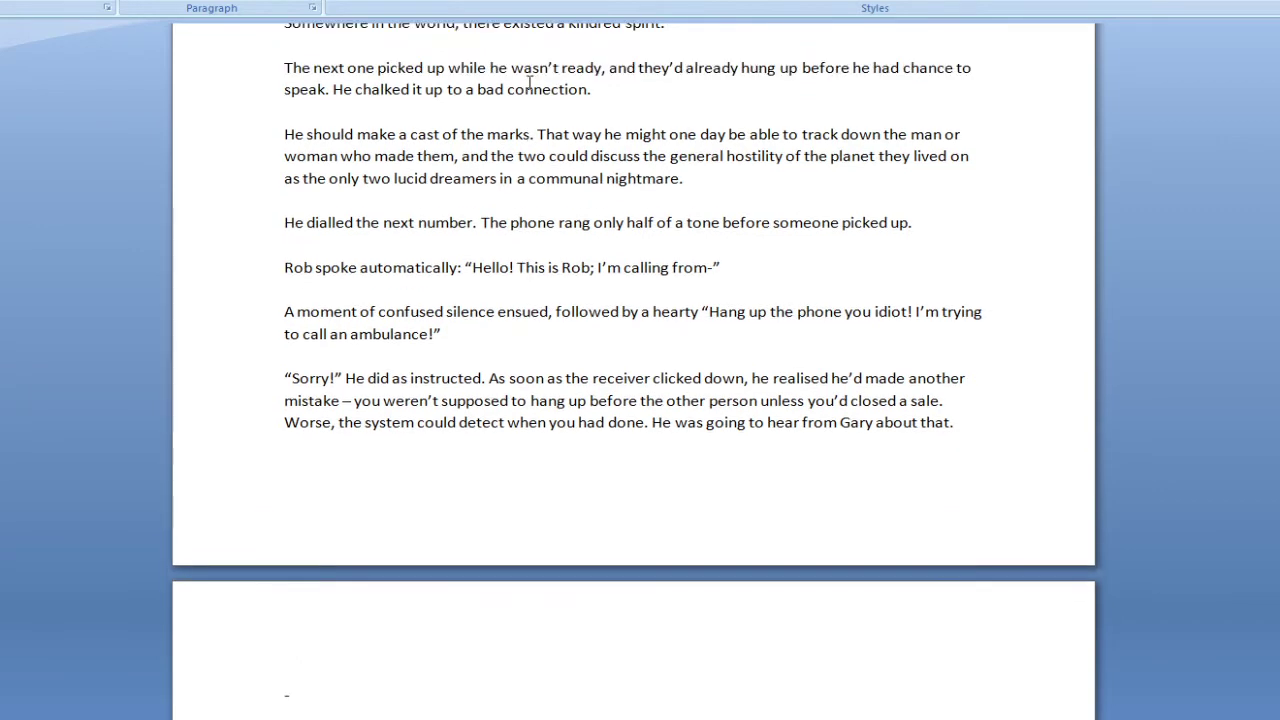
double_click(246, 74)
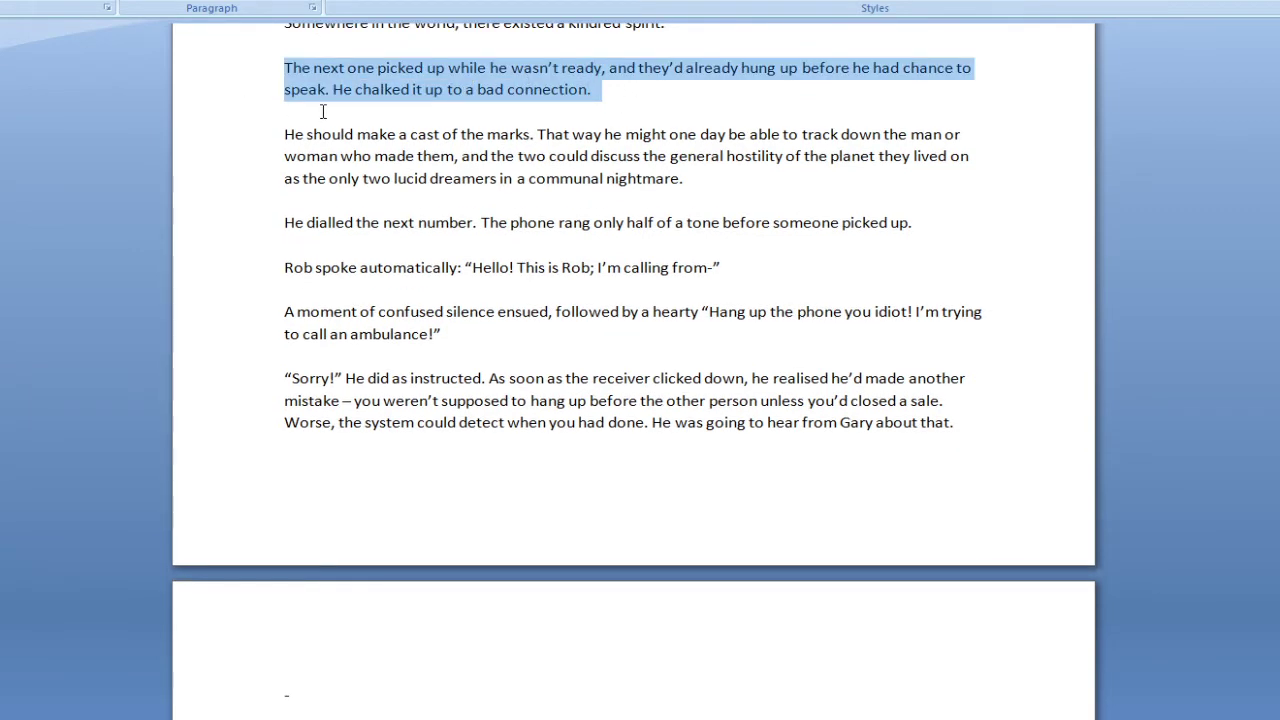
left_click(514, 152)
scroll(1254, 177, "down", 2)
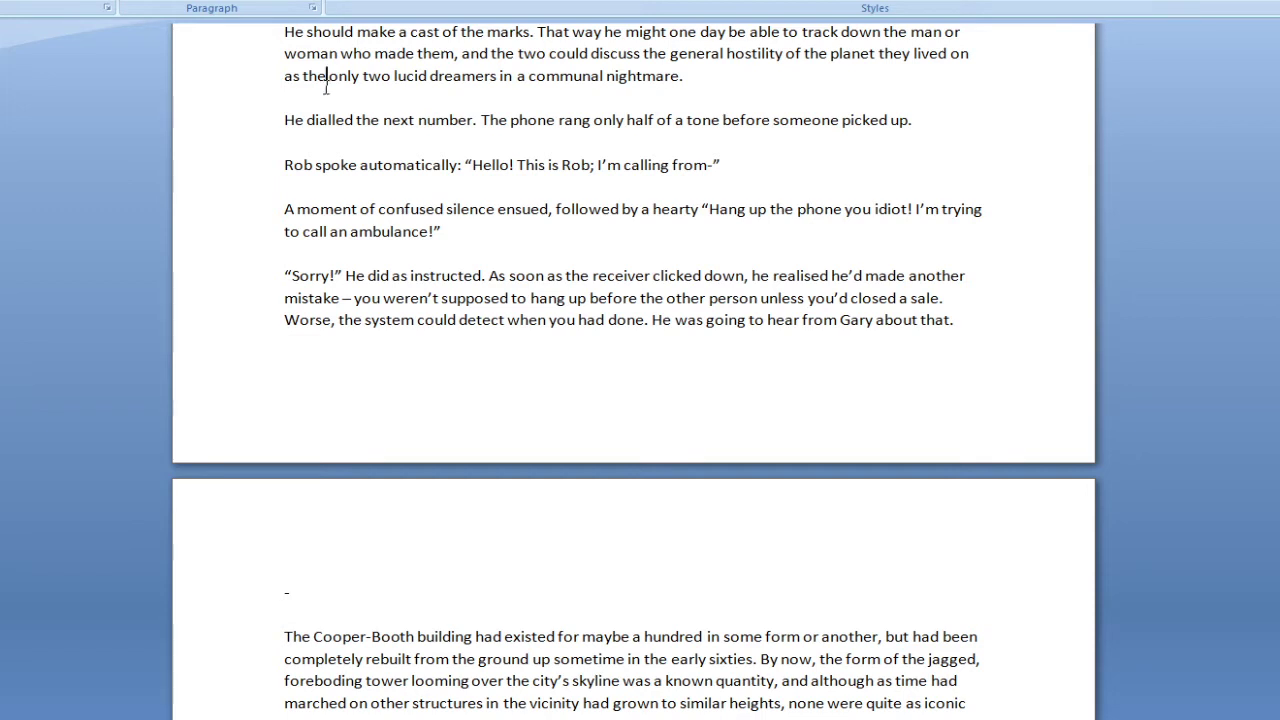
scroll(902, 82, "down", 1)
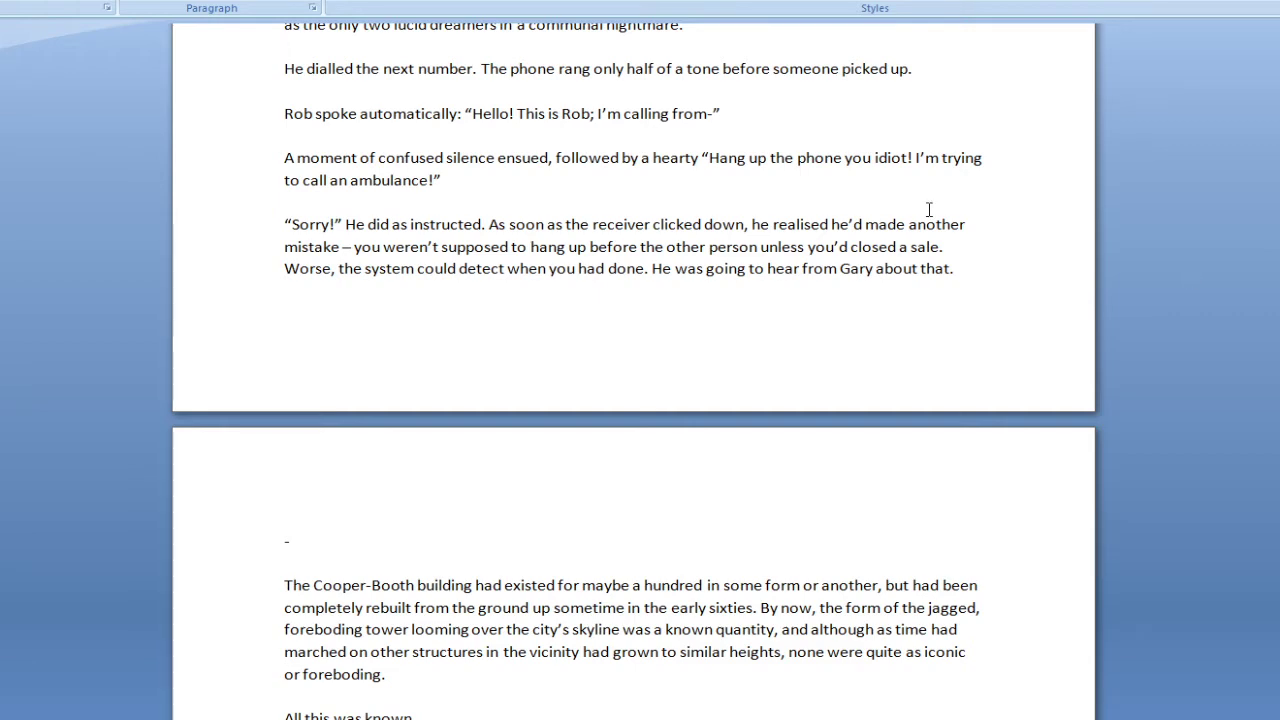
scroll(977, 305, "down", 2)
scroll(977, 305, "down", 1)
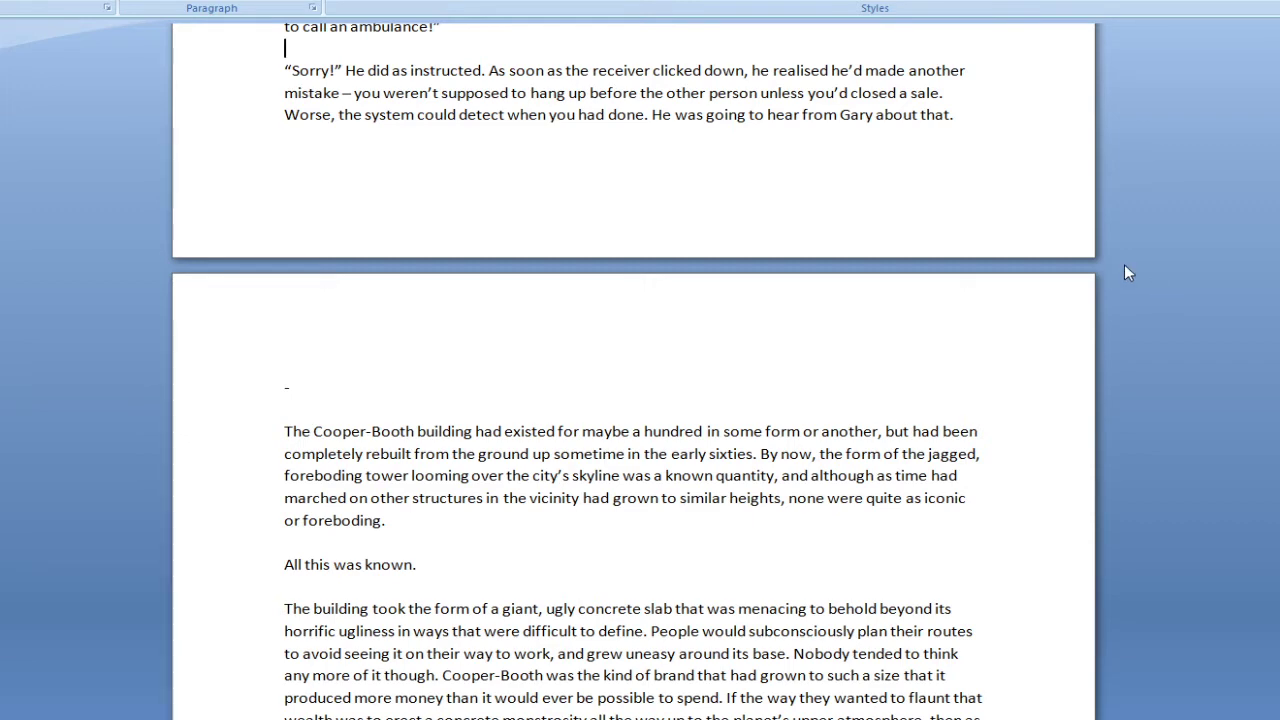
left_click_drag(984, 122, 271, 77)
scroll(954, 377, "up", 3)
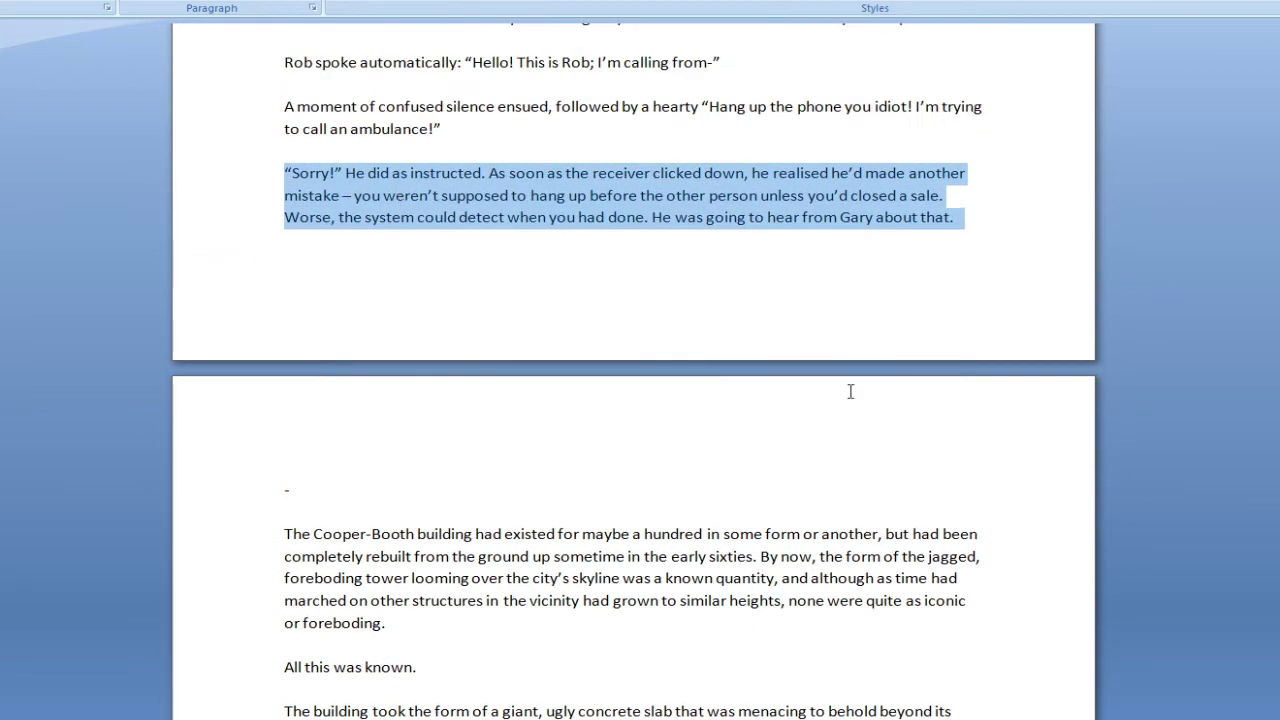
left_click(1033, 323)
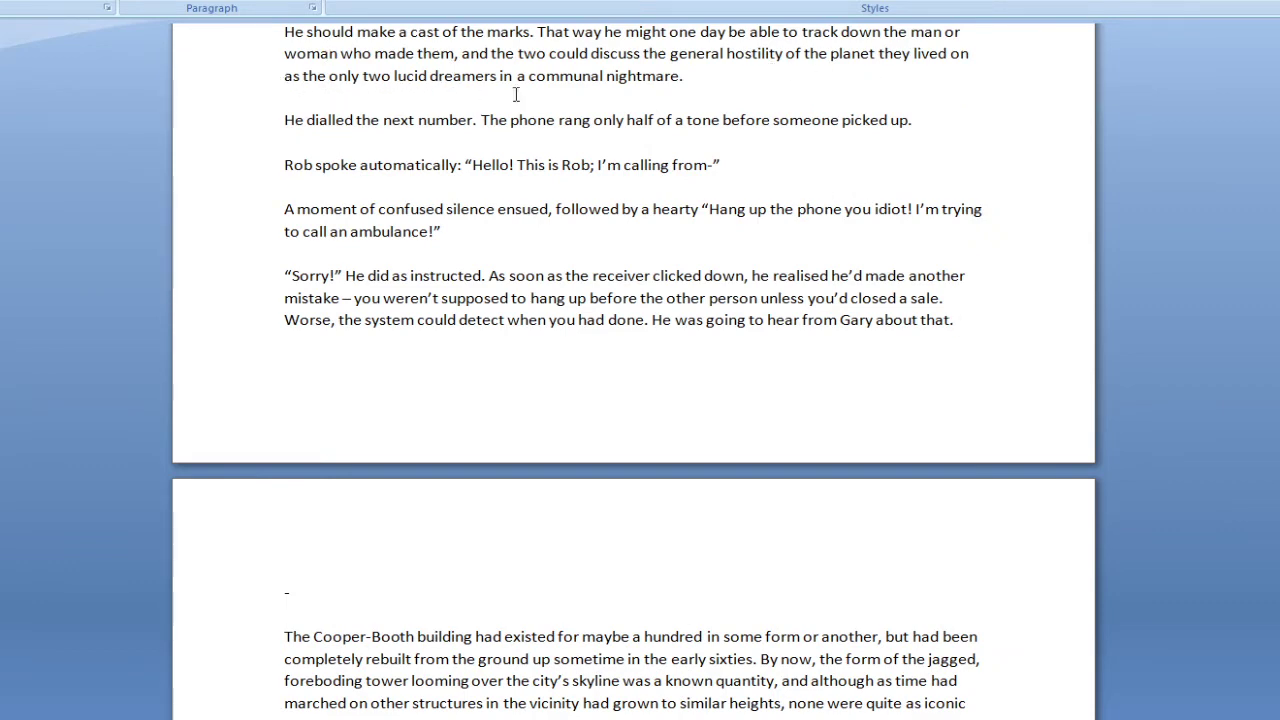
scroll(984, 248, "down", 5)
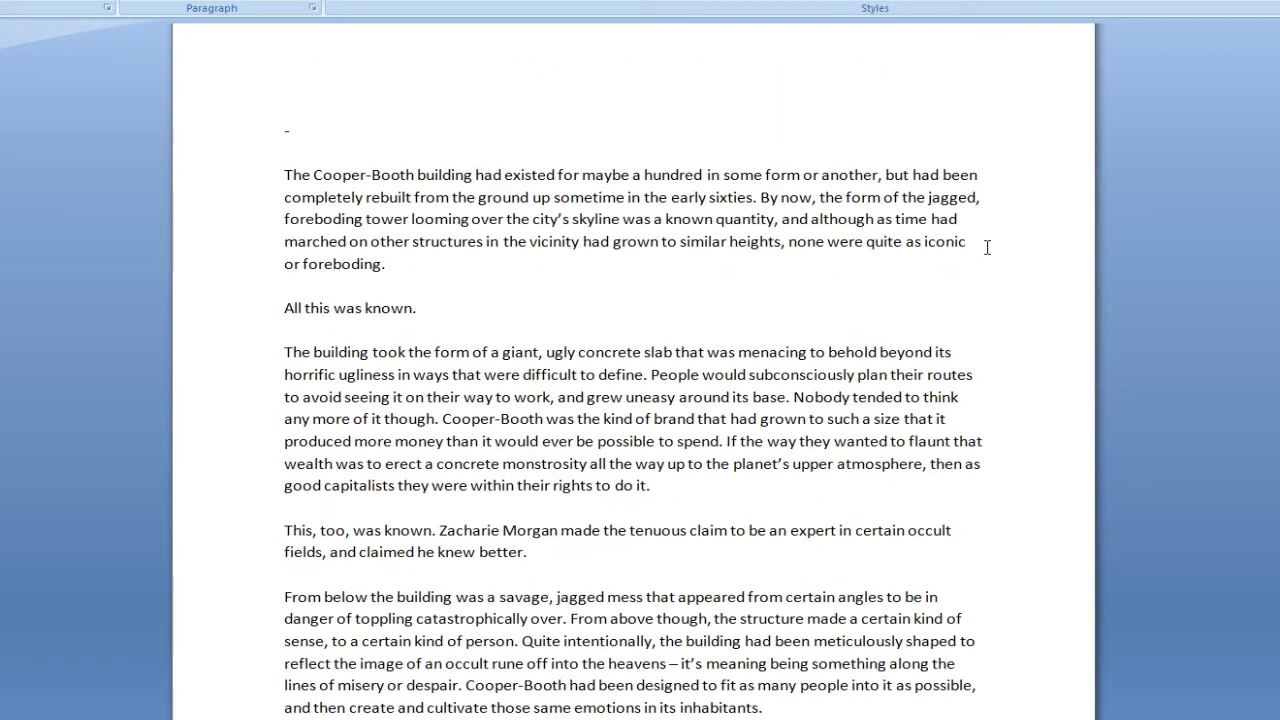
scroll(832, 218, "up", 2)
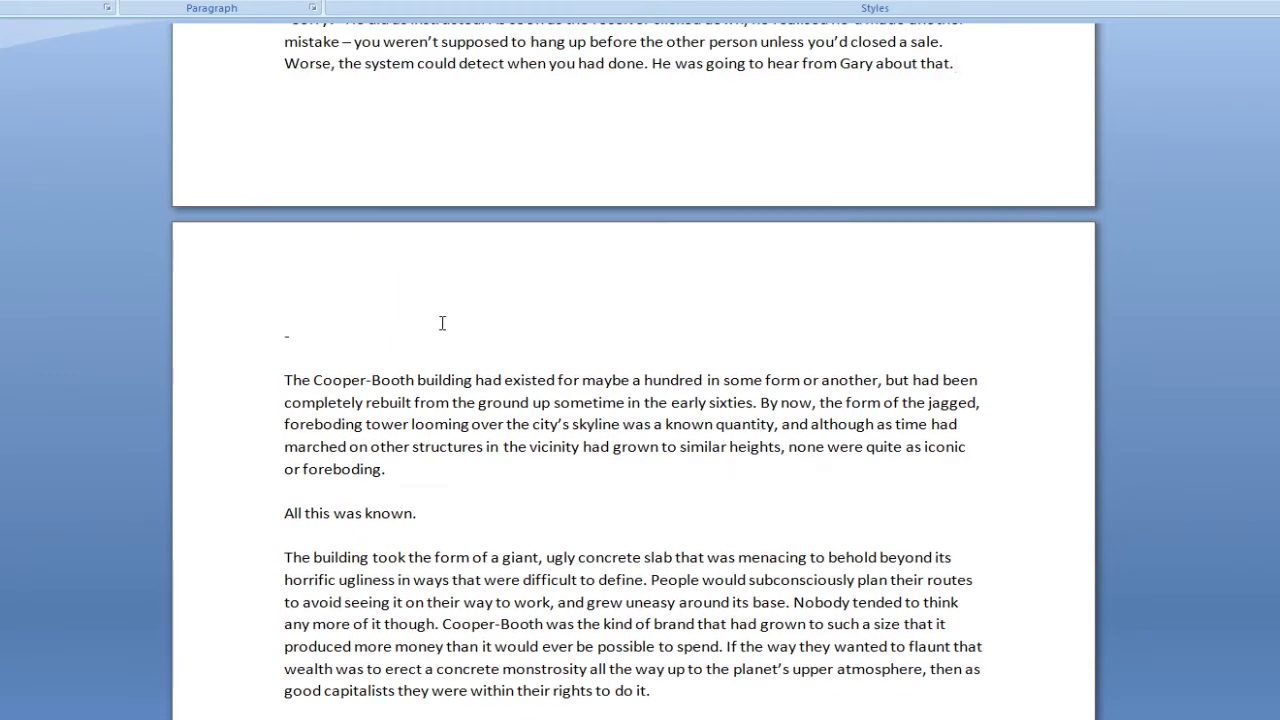
scroll(750, 320, "up", 3)
left_click_drag(1012, 277, 251, 237)
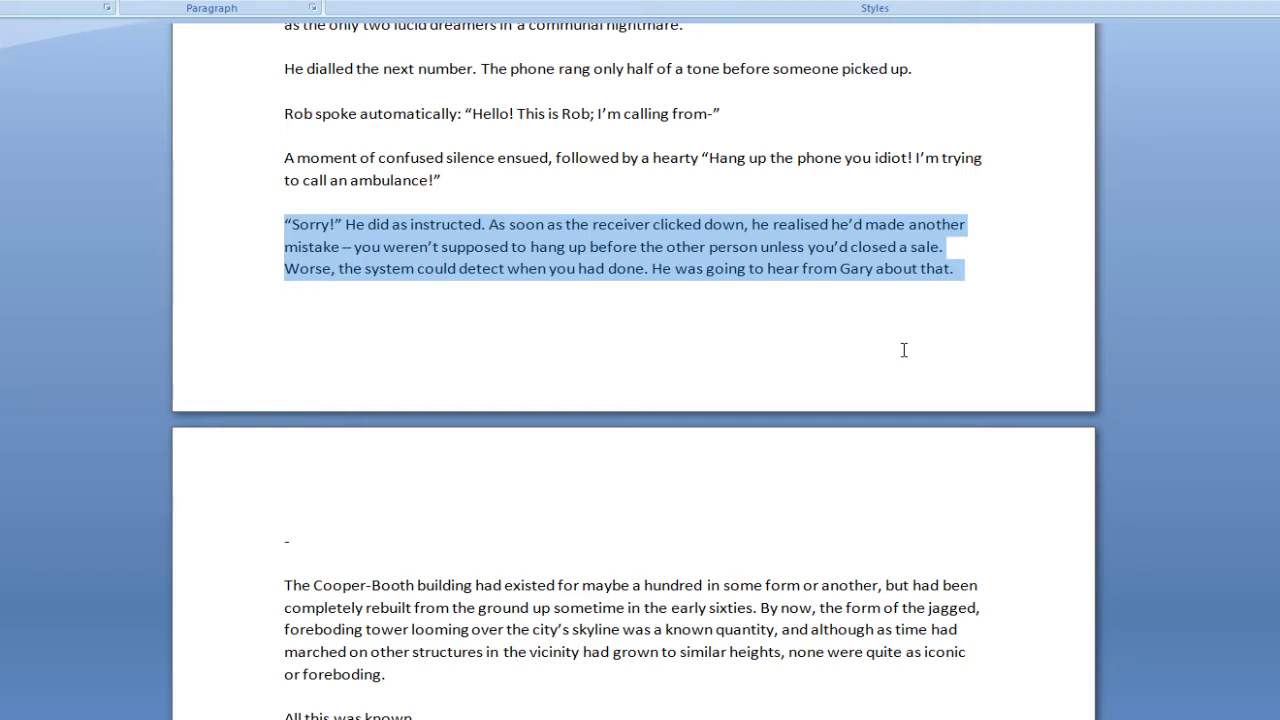
left_click(1014, 283)
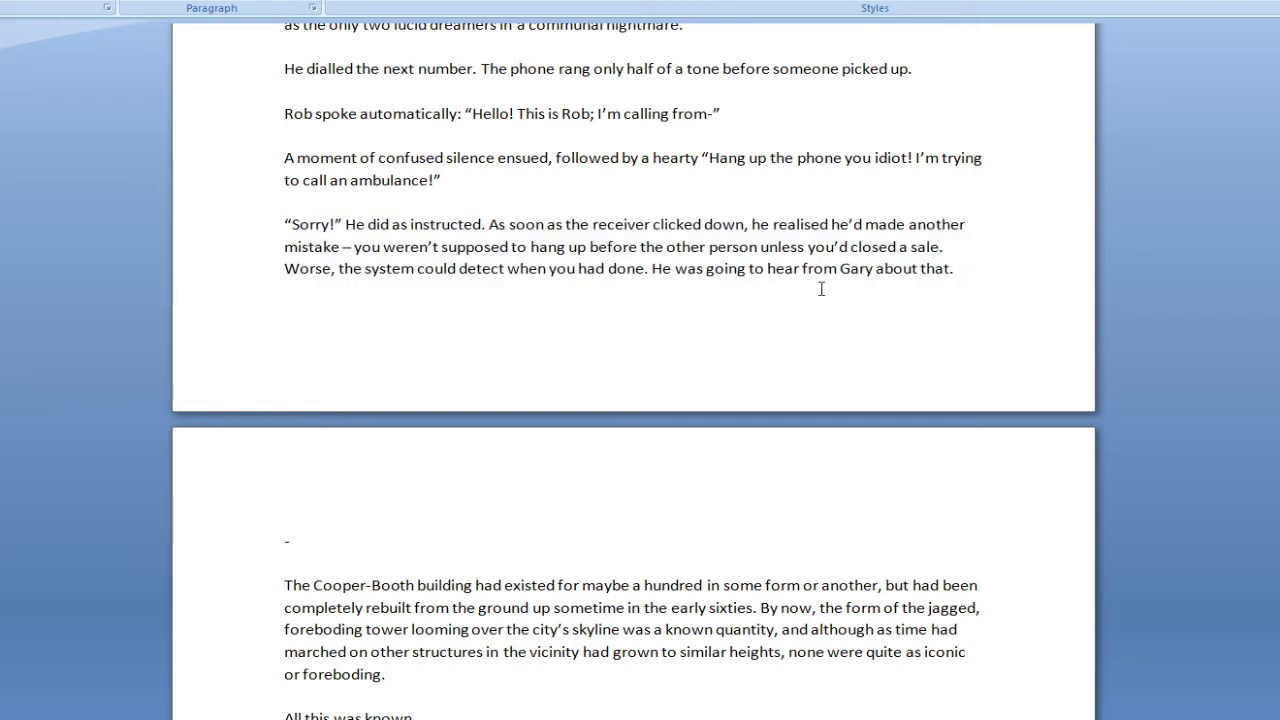
left_click(352, 546)
scroll(400, 530, "down", 3)
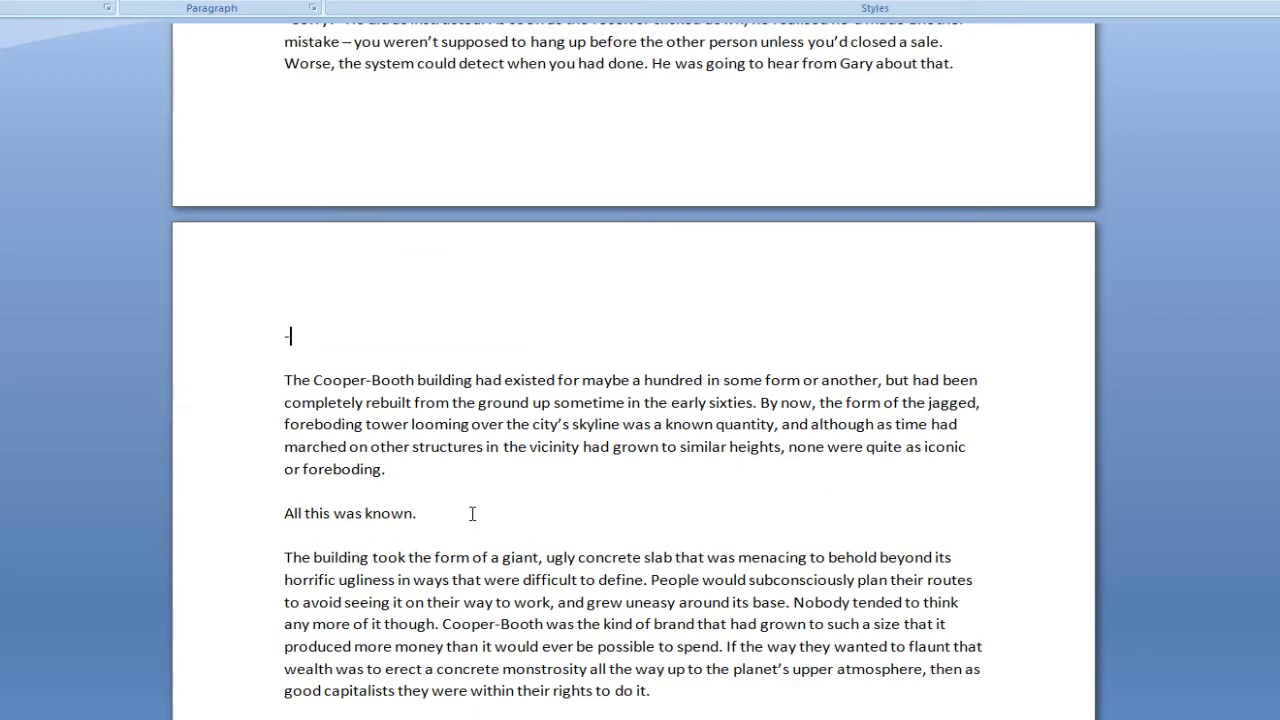
scroll(472, 513, "down", 2)
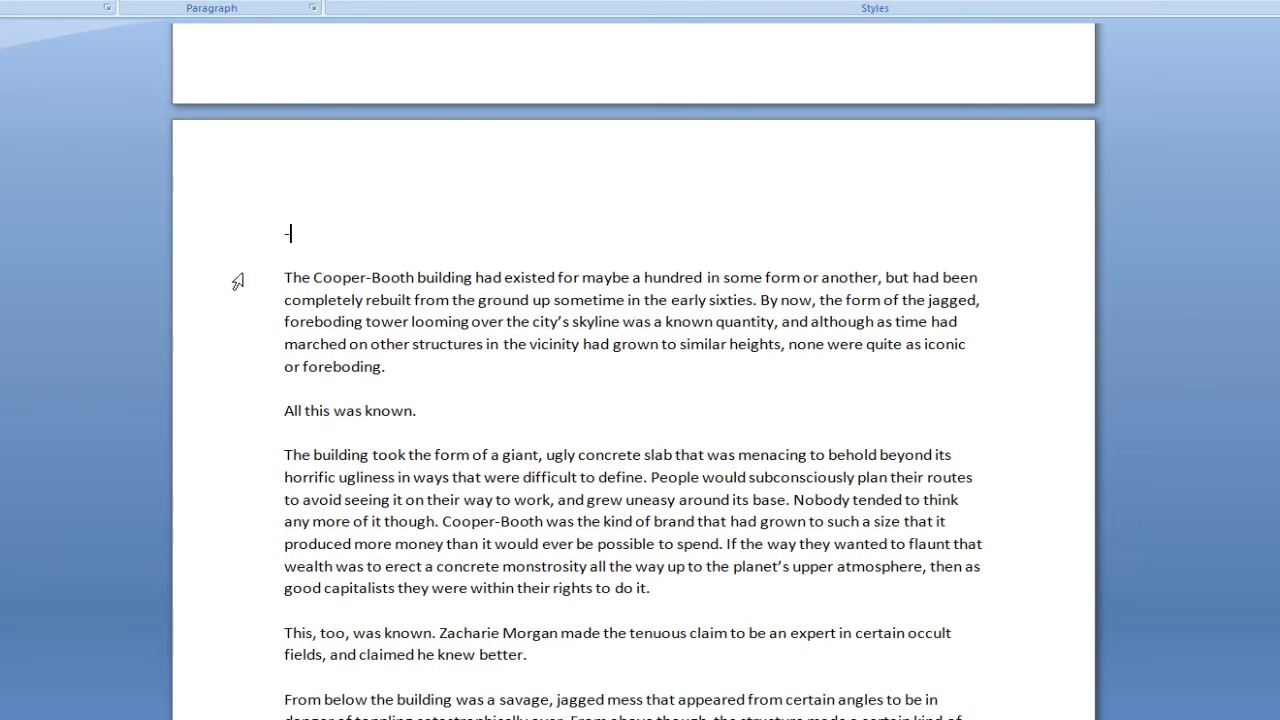
left_click(286, 280)
scroll(1119, 340, "down", 3)
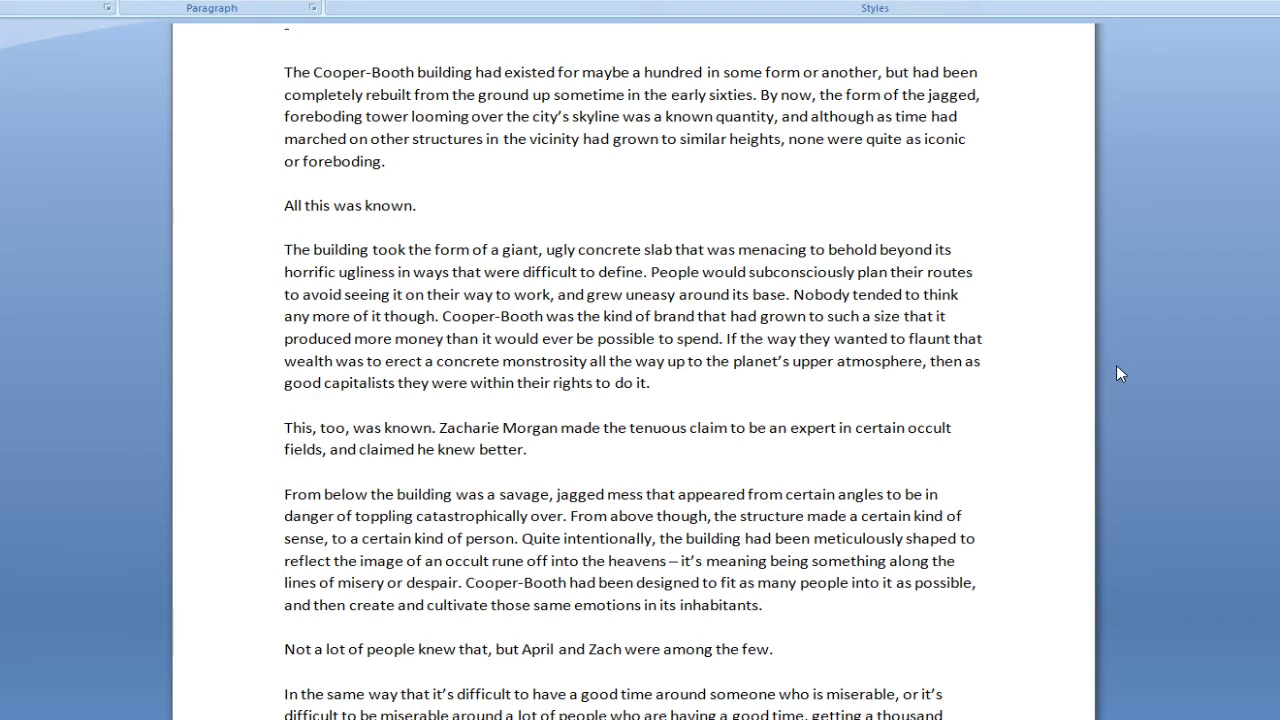
left_click_drag(416, 74, 340, 76)
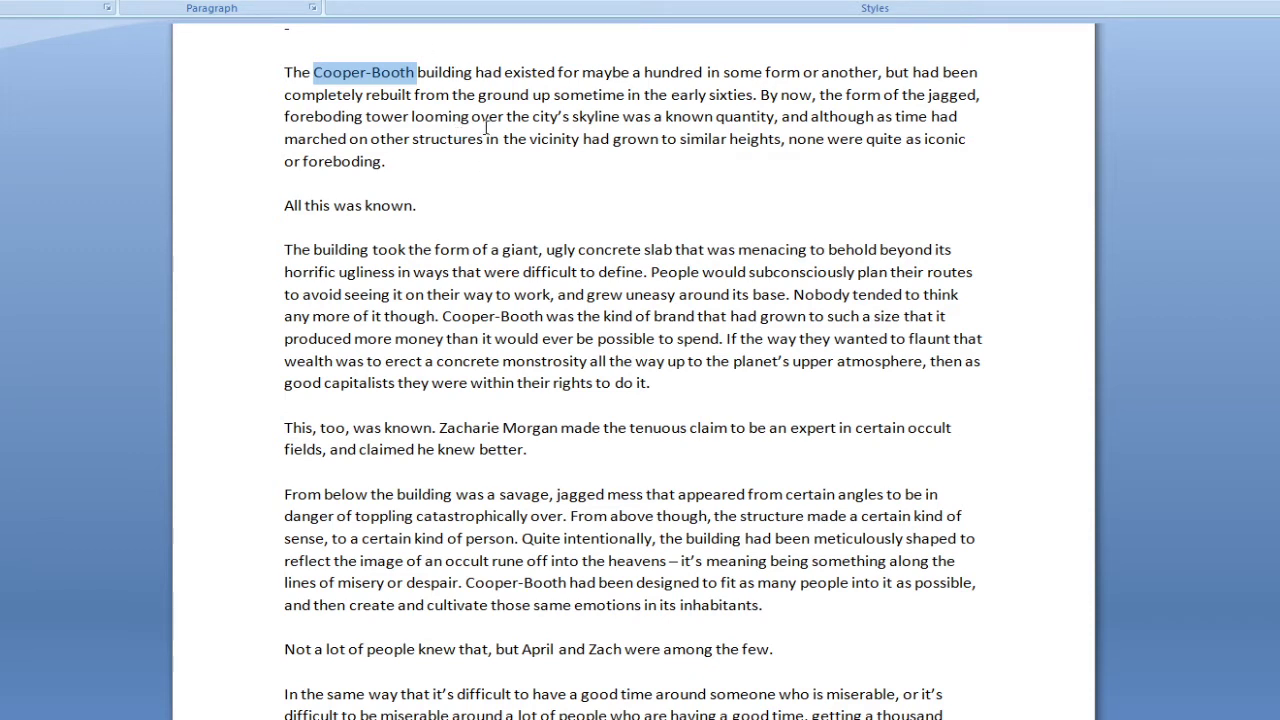
Step: Add 'years' after 'hundred' in the first Cooper-Booth line to read 'maybe a hundred years'
left_click(285, 72)
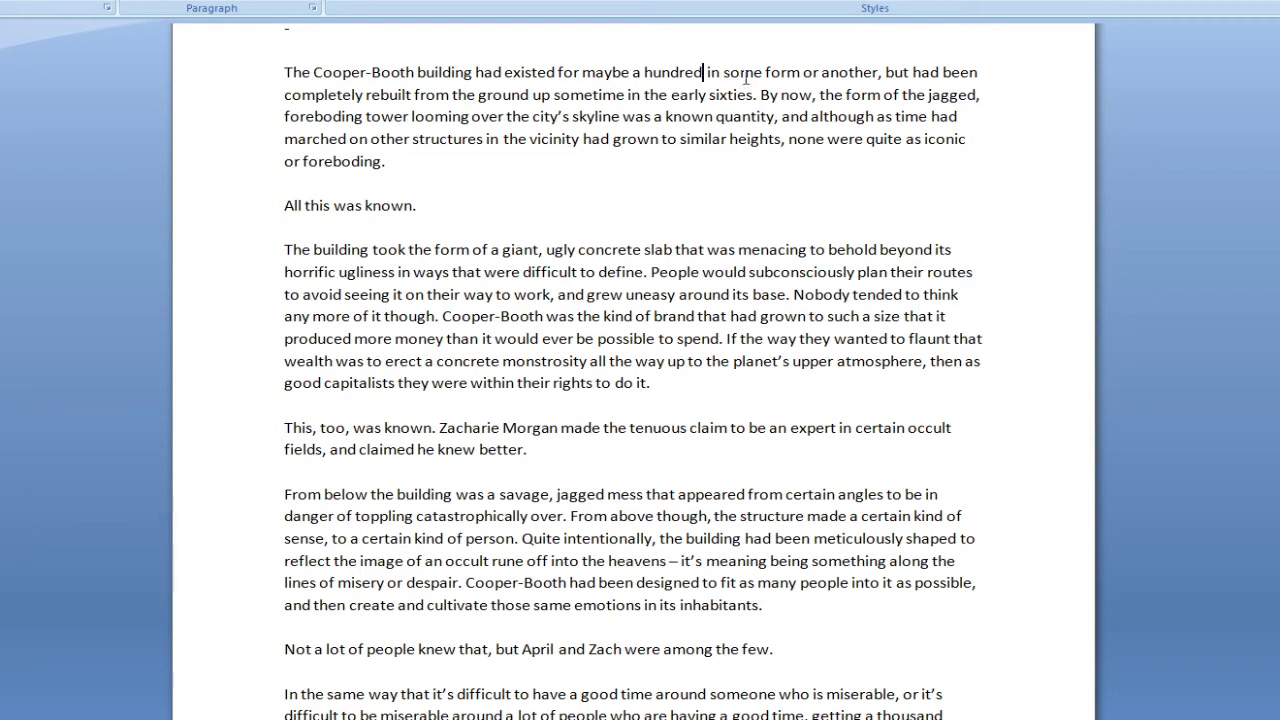
left_click(705, 72)
type("years")
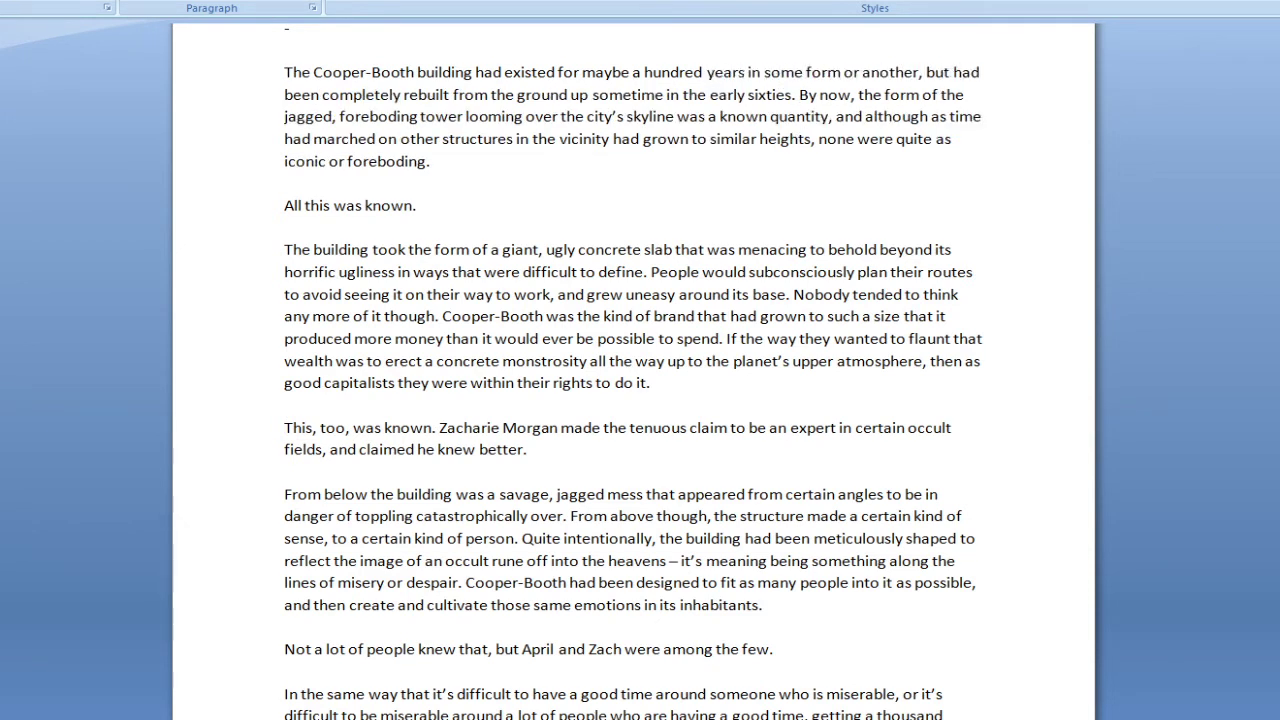
left_click(264, 75)
key("Left")
left_click(283, 250)
scroll(1199, 410, "down", 3)
scroll(1199, 412, "up", 1)
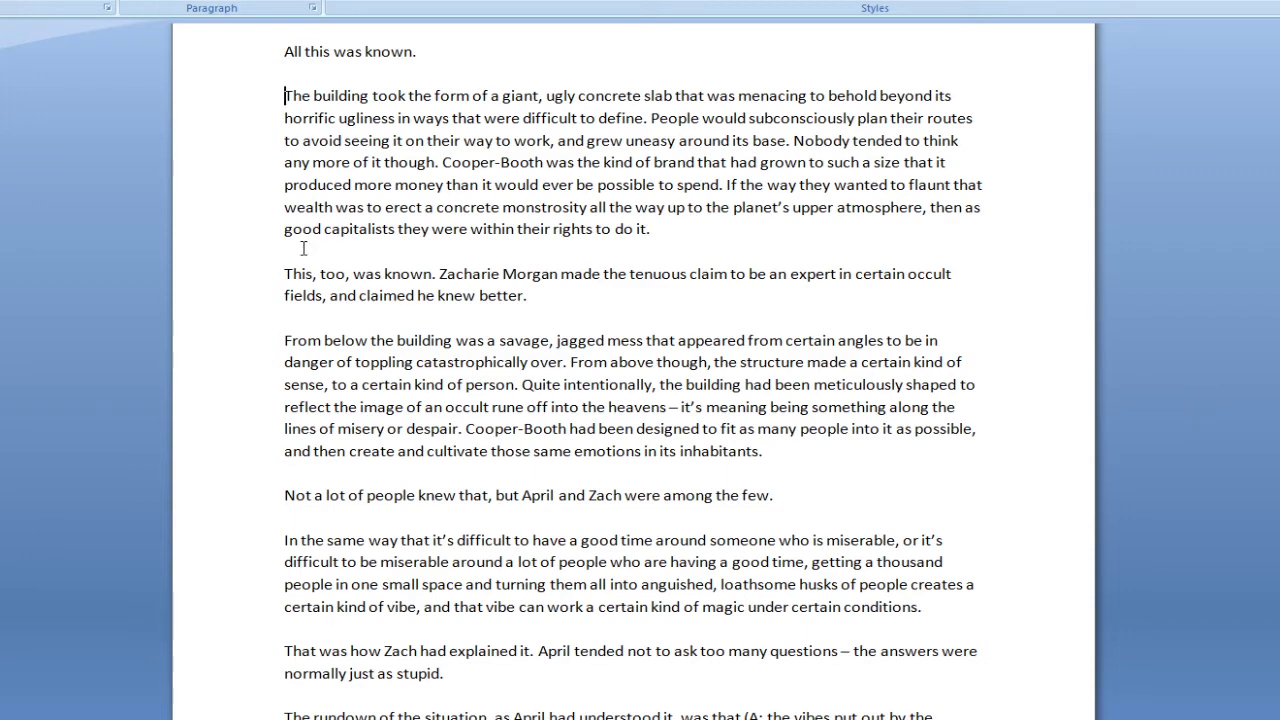
scroll(997, 346, "down", 2)
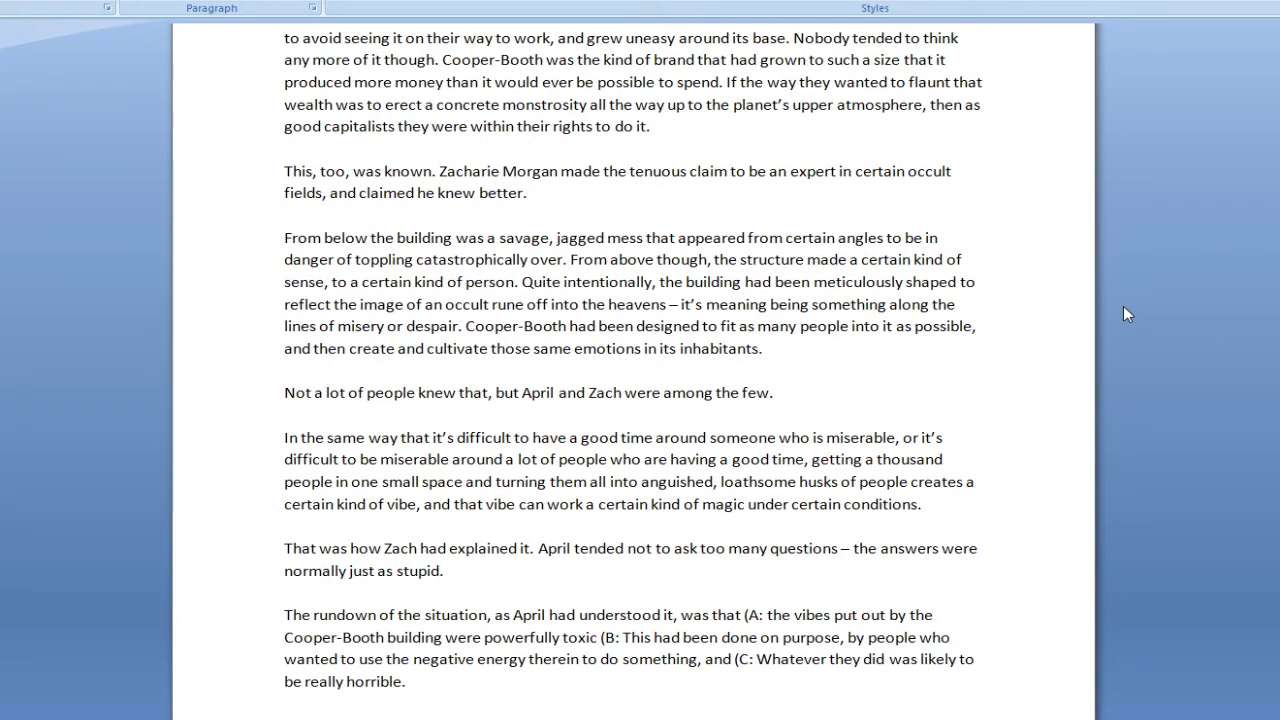
left_click(286, 238)
key("ctrl+End")
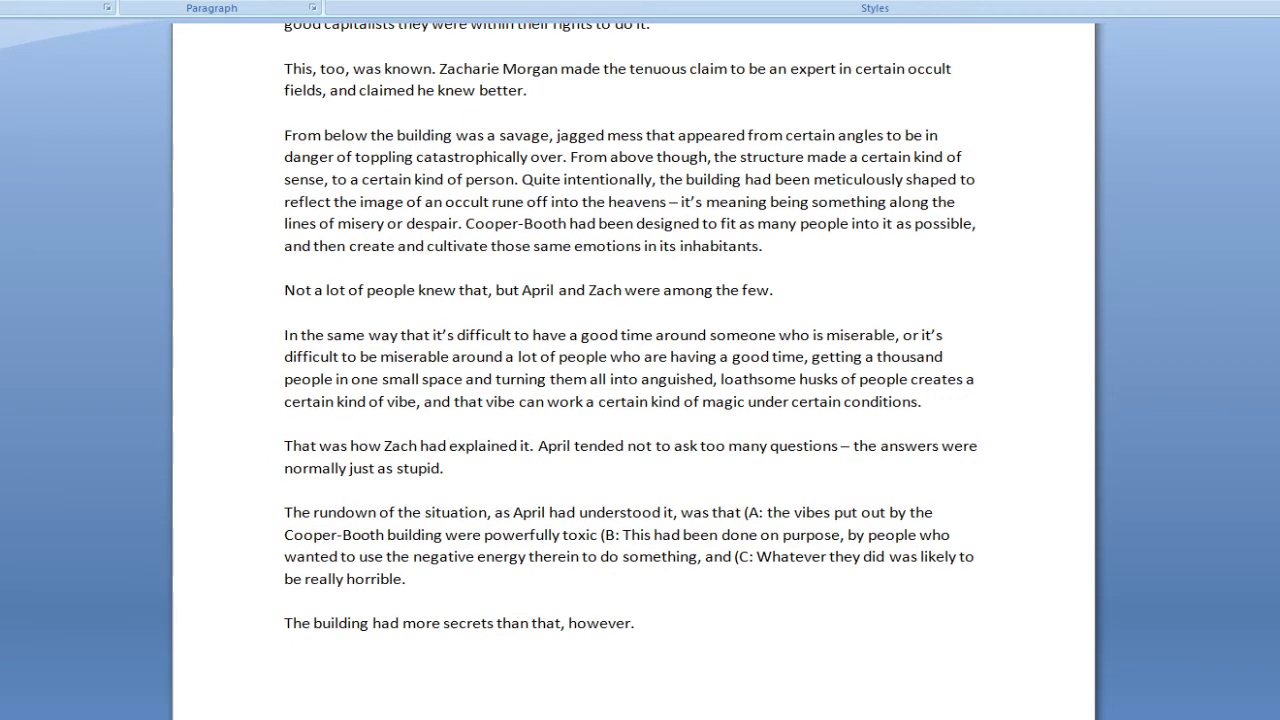
scroll(636, 370, "up", 2)
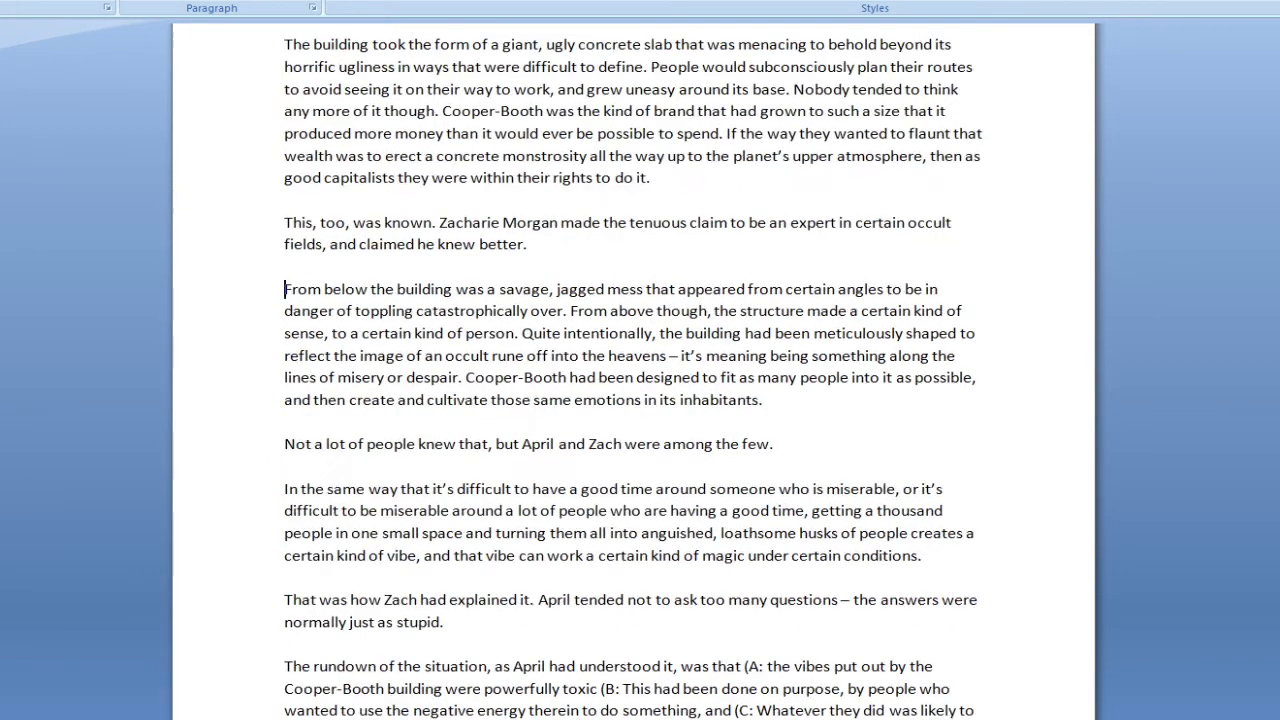
scroll(636, 370, "down", 3)
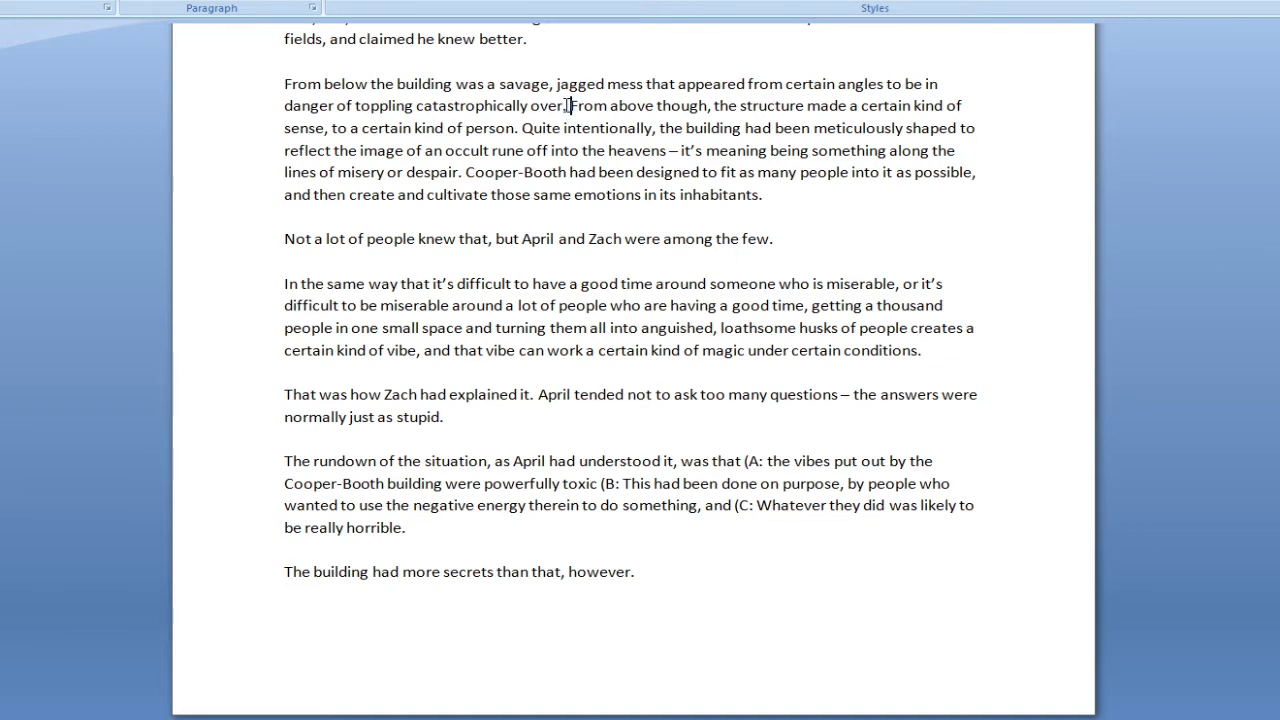
left_click_drag(563, 105, 286, 108)
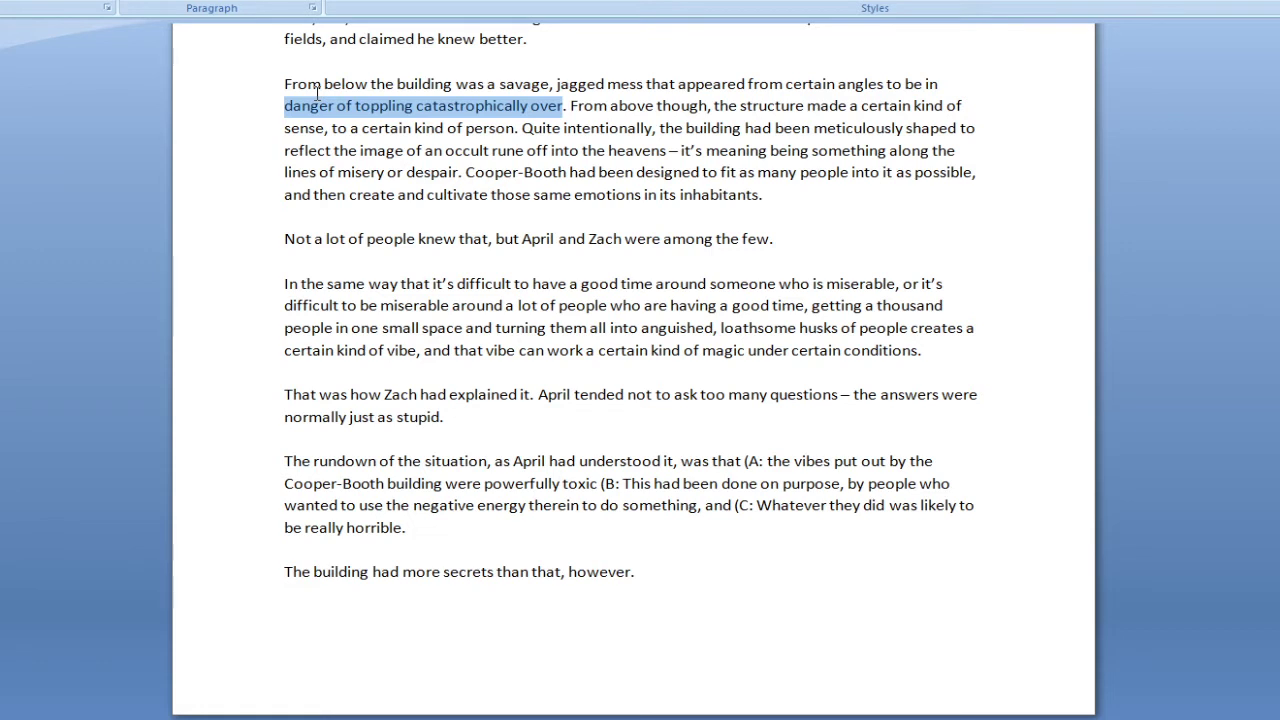
left_click(571, 105)
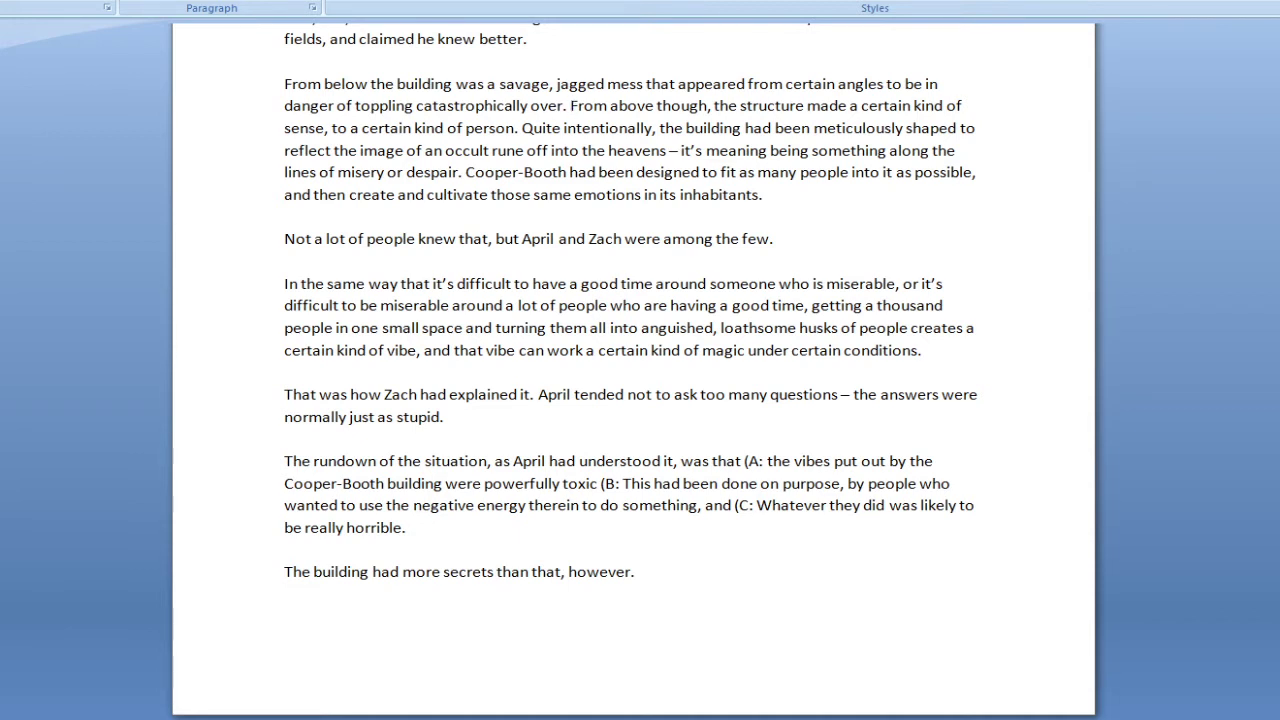
left_click(859, 194)
left_click_drag(808, 195, 684, 150)
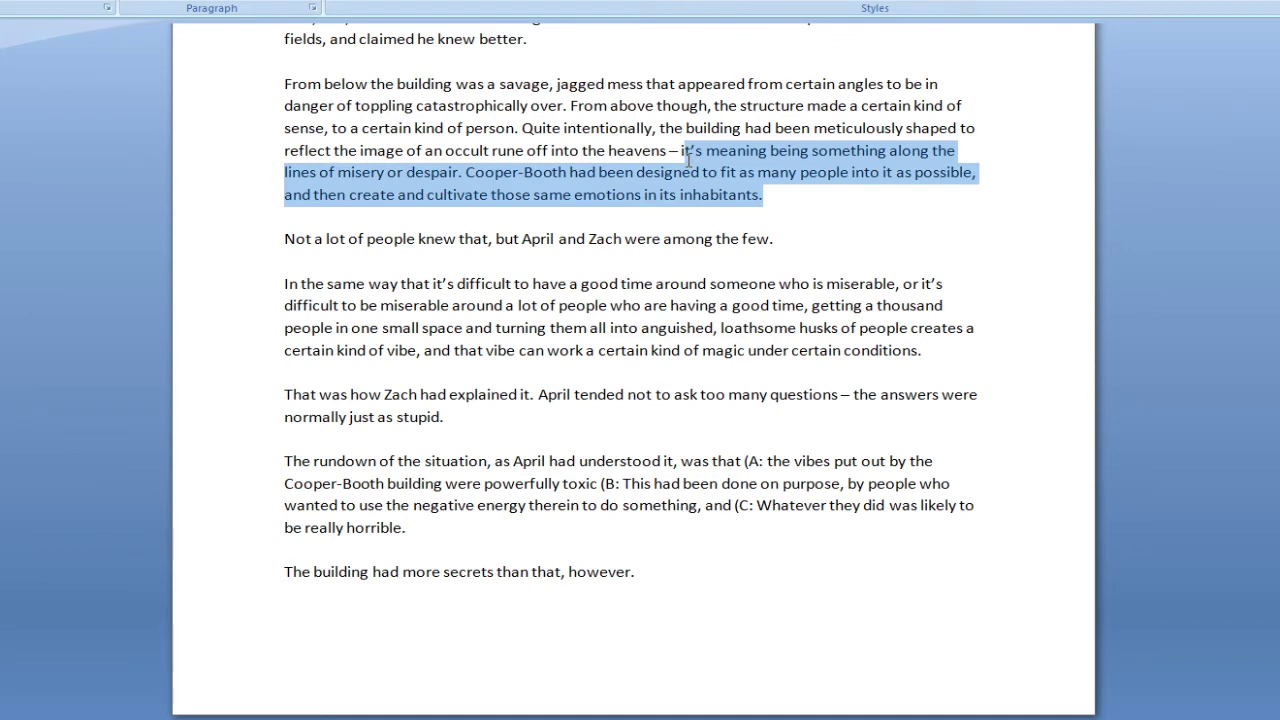
left_click(778, 195)
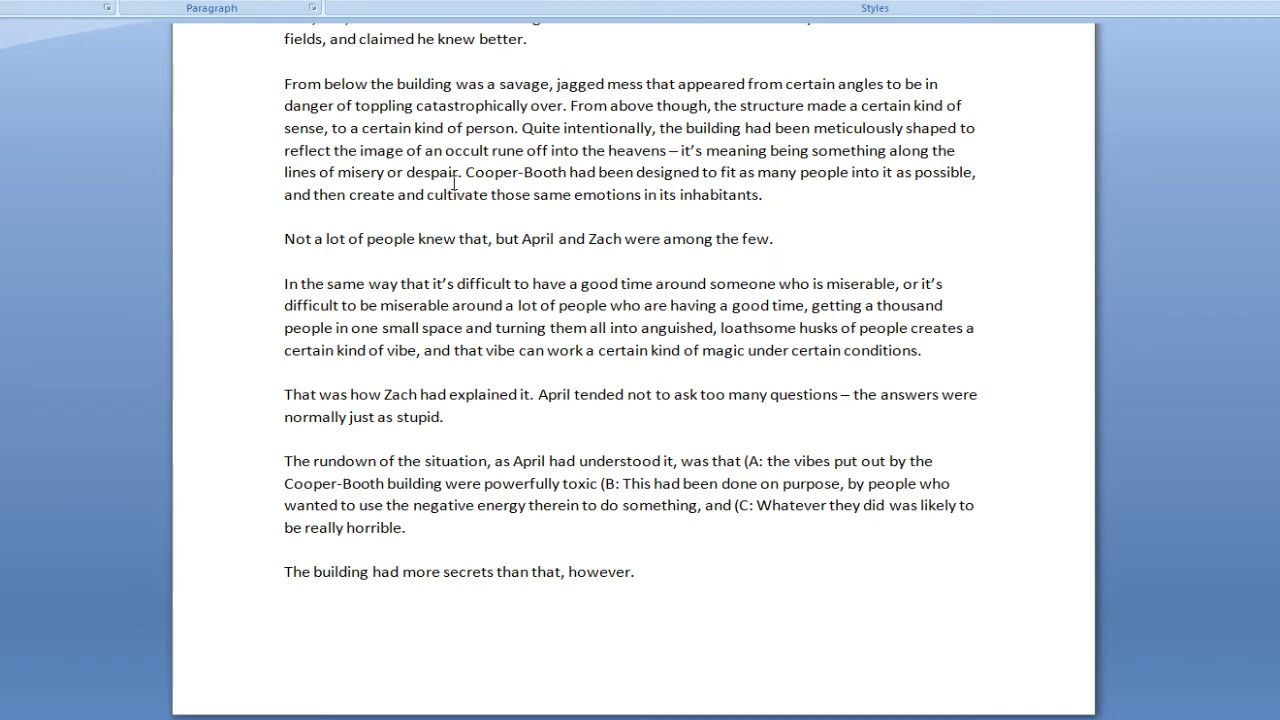
left_click(282, 239)
Step: Scroll past the 'In the same way' paragraph to the page beginning 'Back around the time of the Second World War'
scroll(1143, 138, "down", 2)
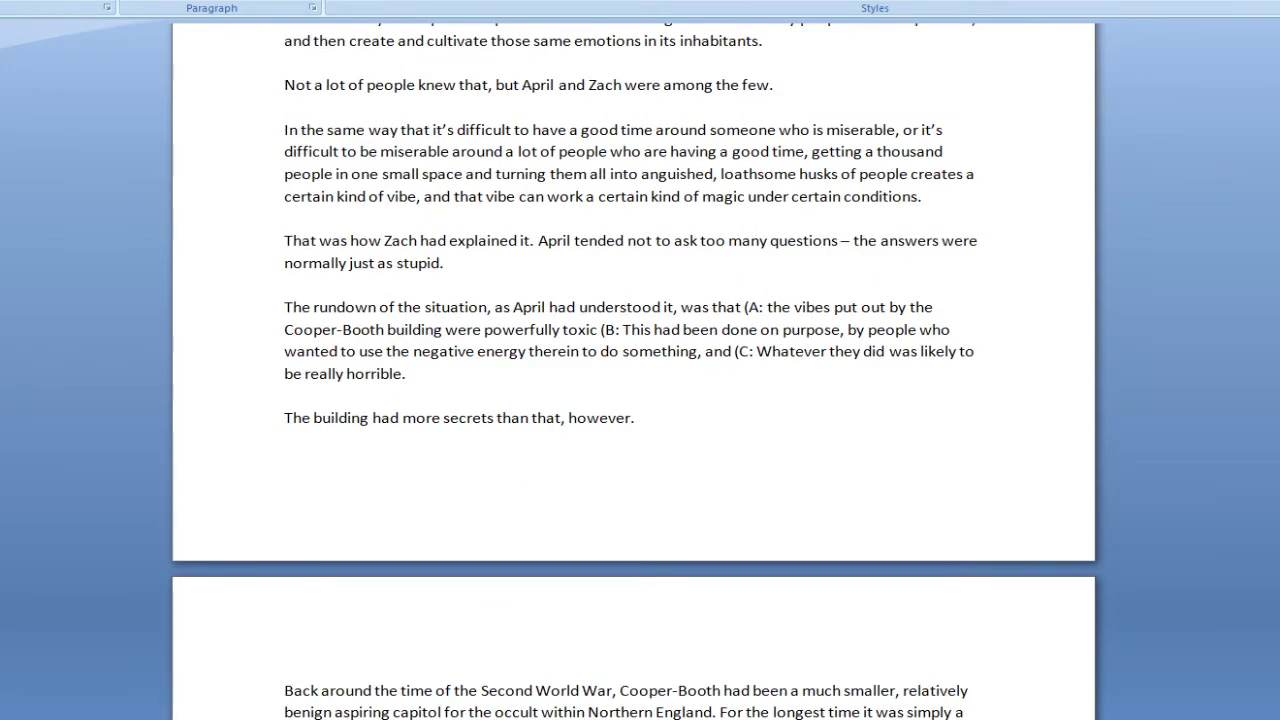
left_click(283, 129)
scroll(1240, 244, "down", 1)
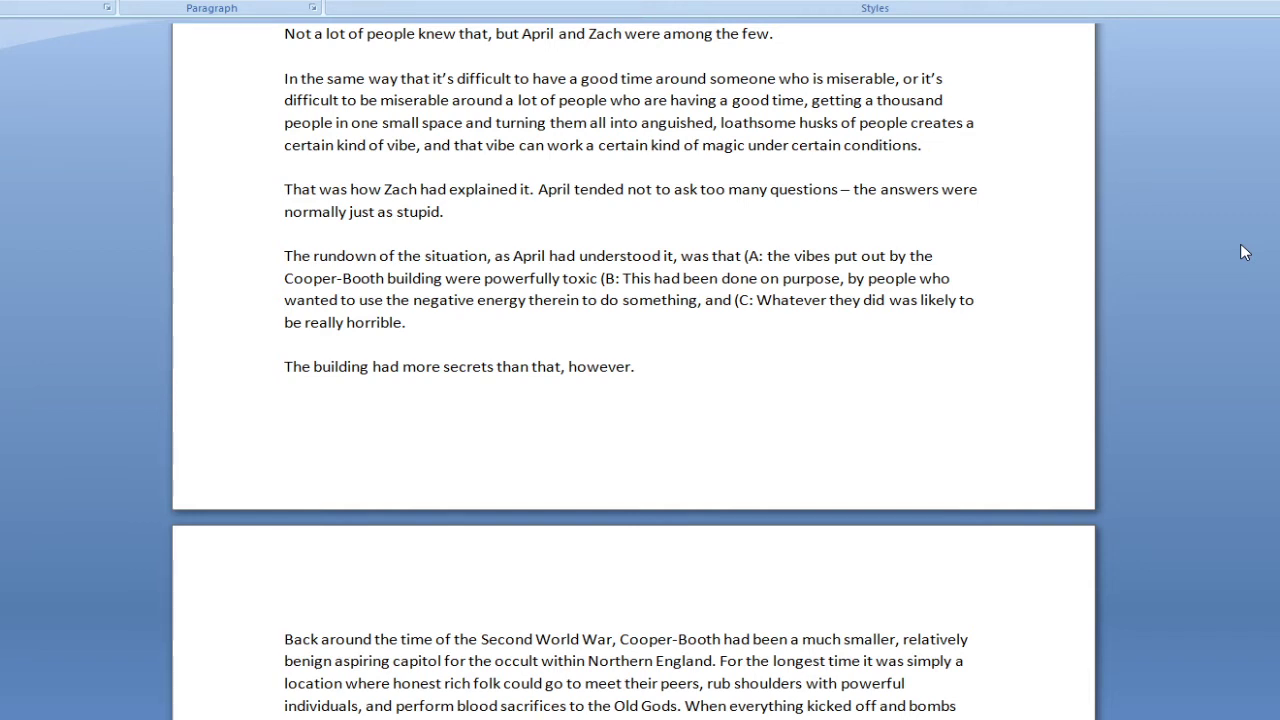
scroll(1240, 245, "down", 3)
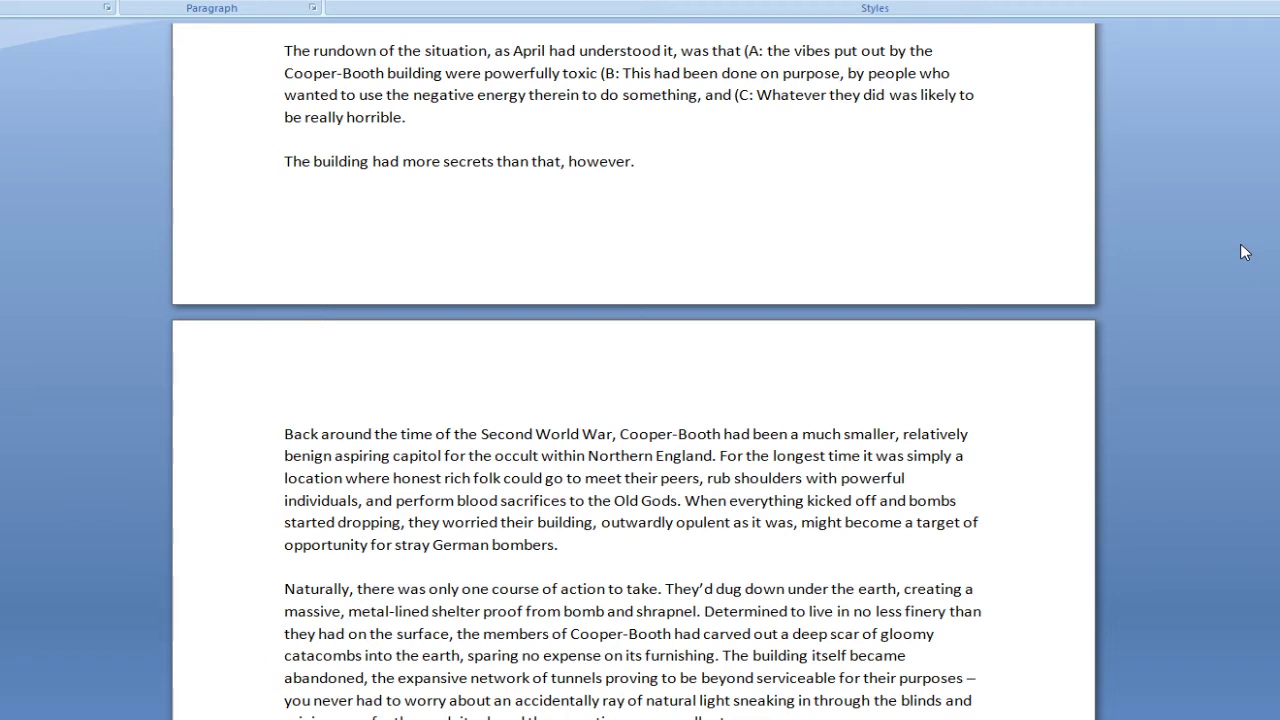
Step: Scroll down past the catacombs to the post-war paragraph about the fenced-off brick structure
scroll(1240, 243, "down", 1)
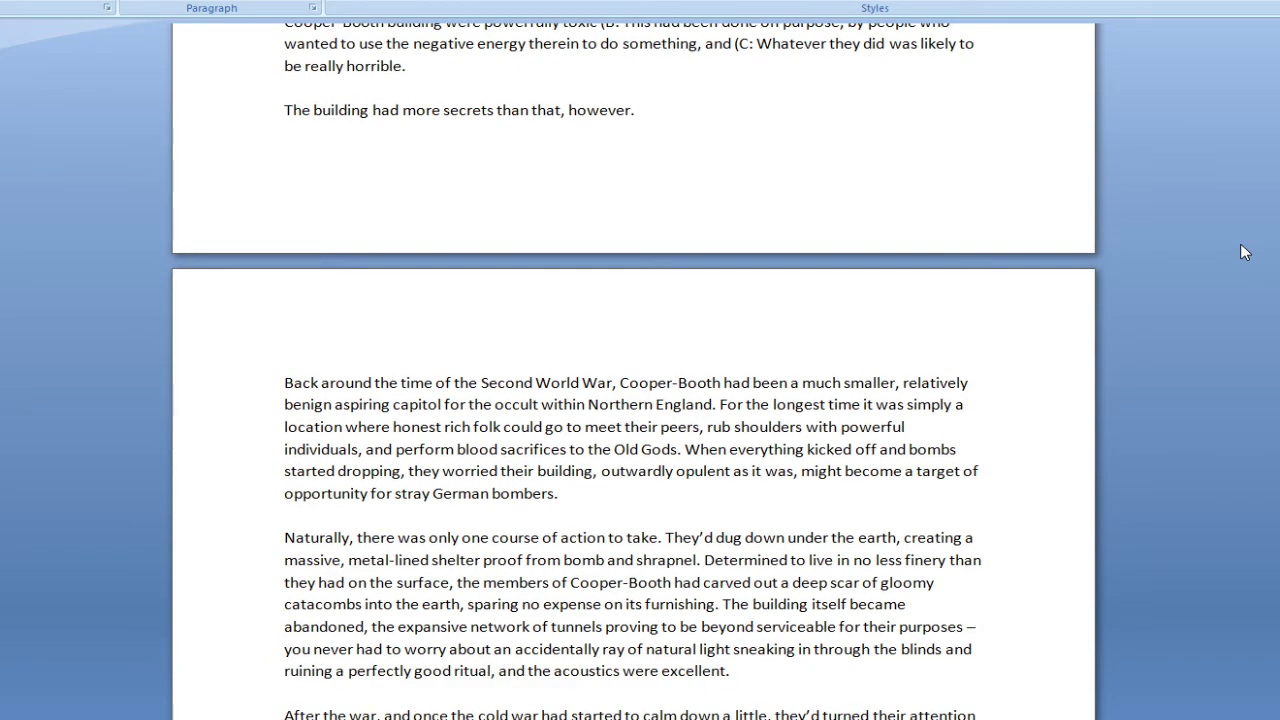
scroll(1240, 243, "down", 6)
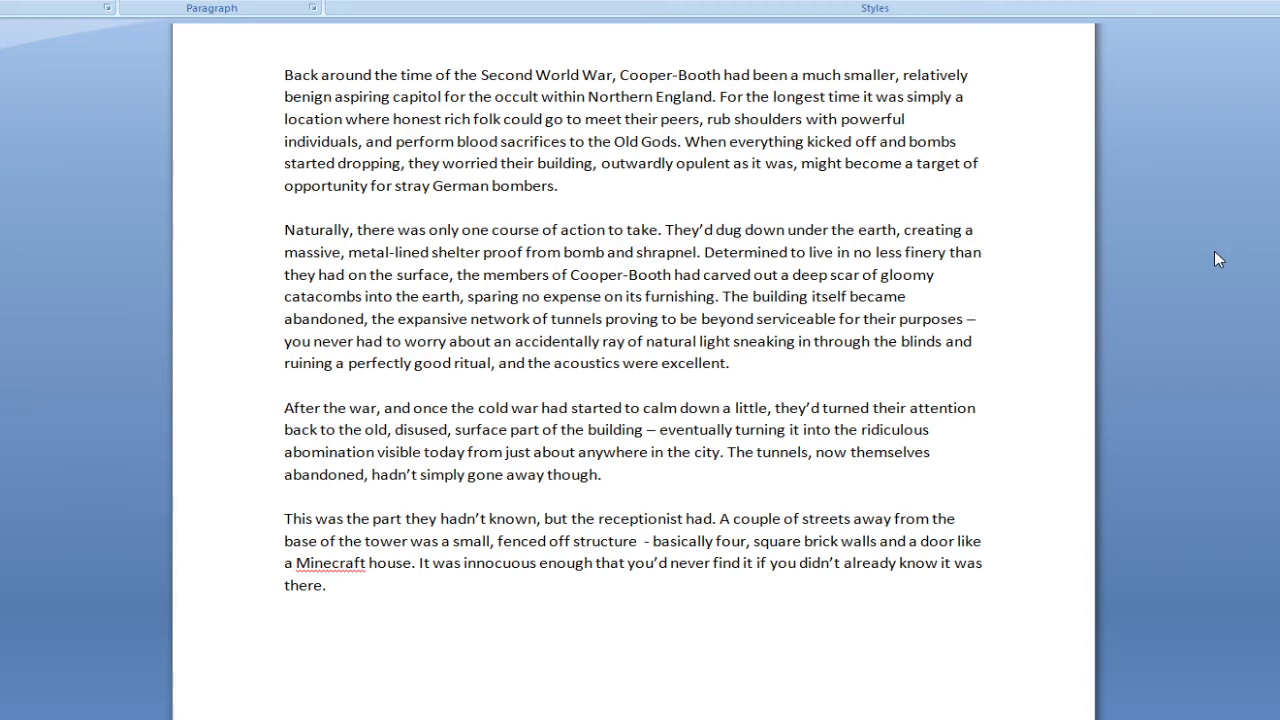
scroll(1214, 251, "down", 3)
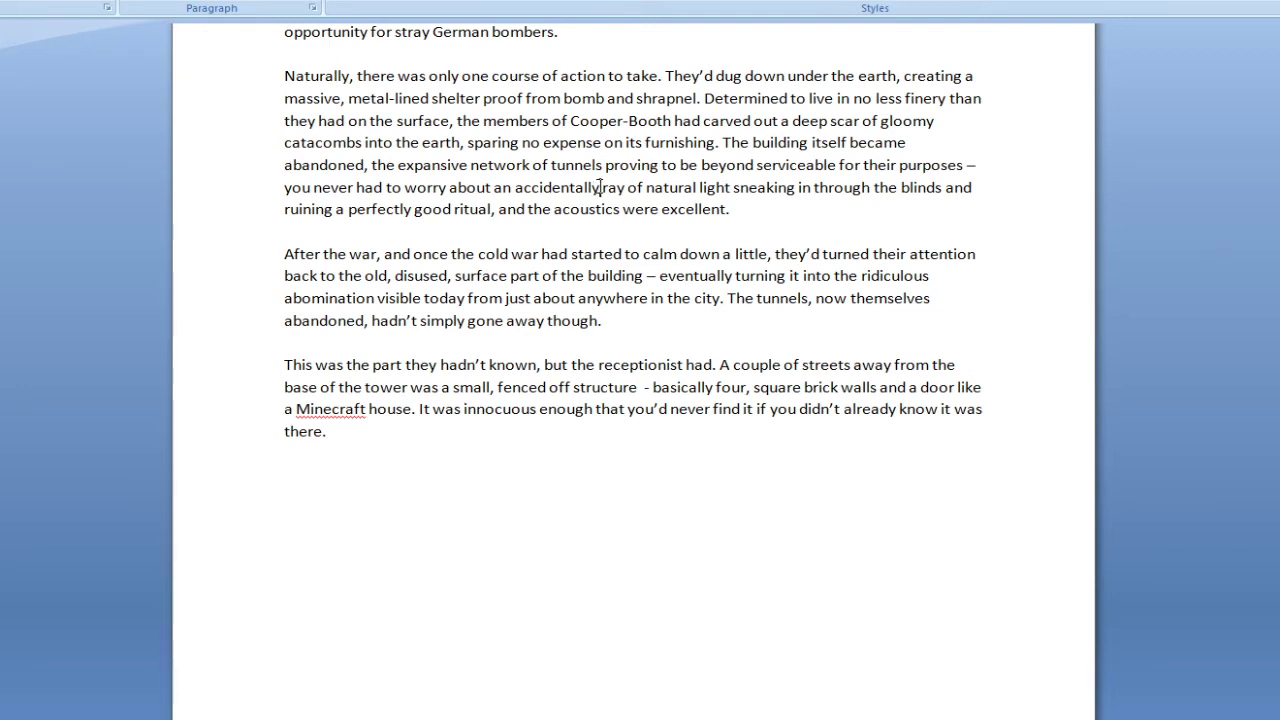
Step: Delete the trailing 'ly' so 'accidentally' reads 'accidental'
left_click_drag(599, 187, 587, 187)
key("Delete")
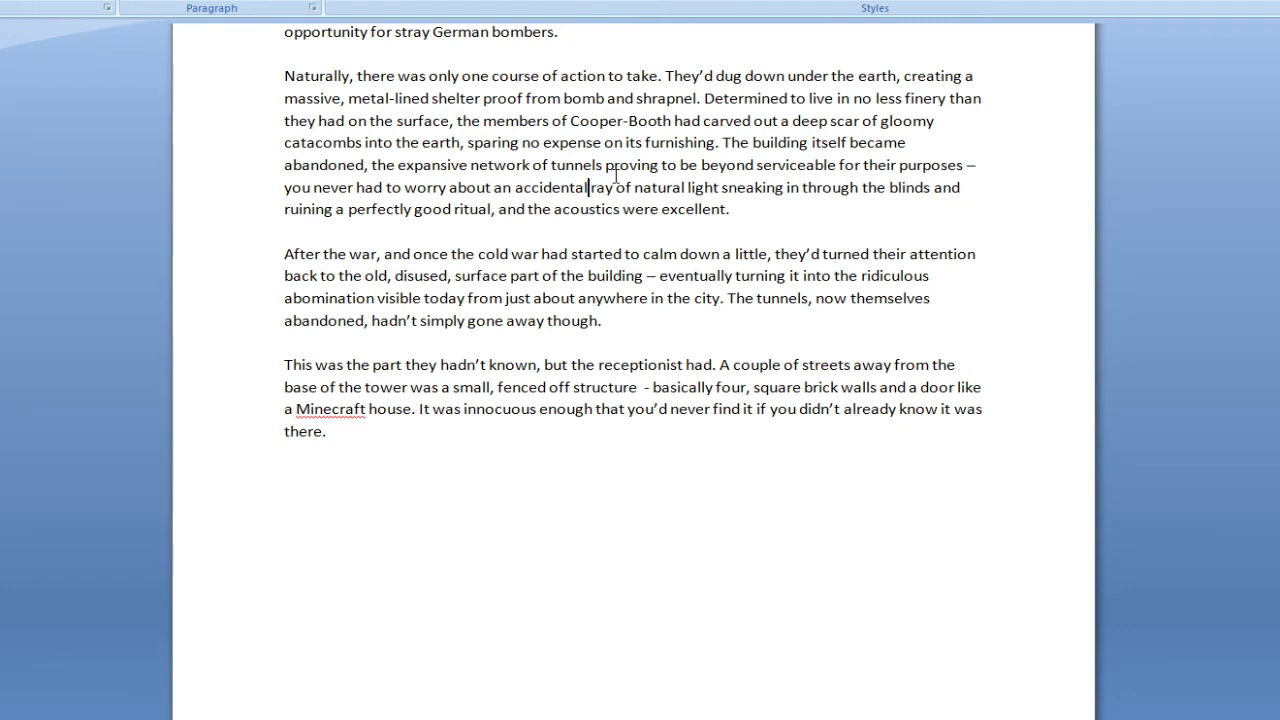
left_click(972, 195)
left_click(968, 209)
Step: Select and review the cold war clause in the 'After the war' paragraph
left_click(287, 255)
scroll(896, 318, "down", 1)
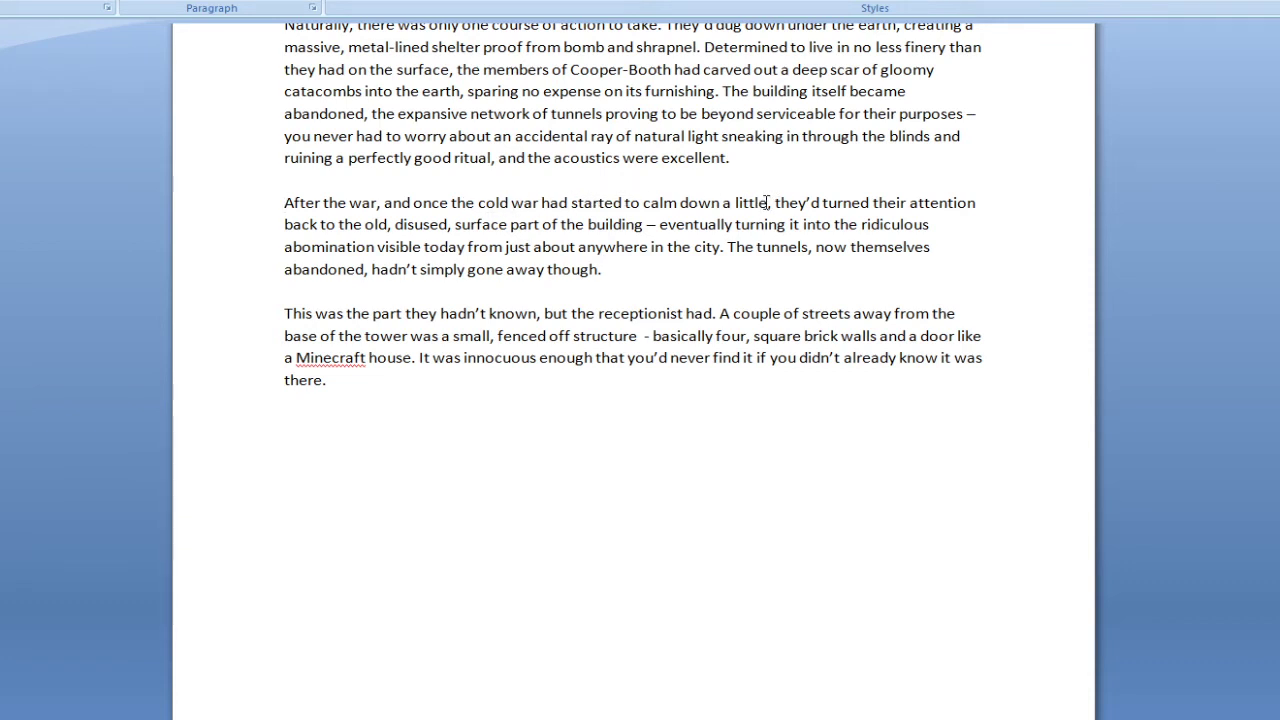
left_click_drag(767, 202, 415, 211)
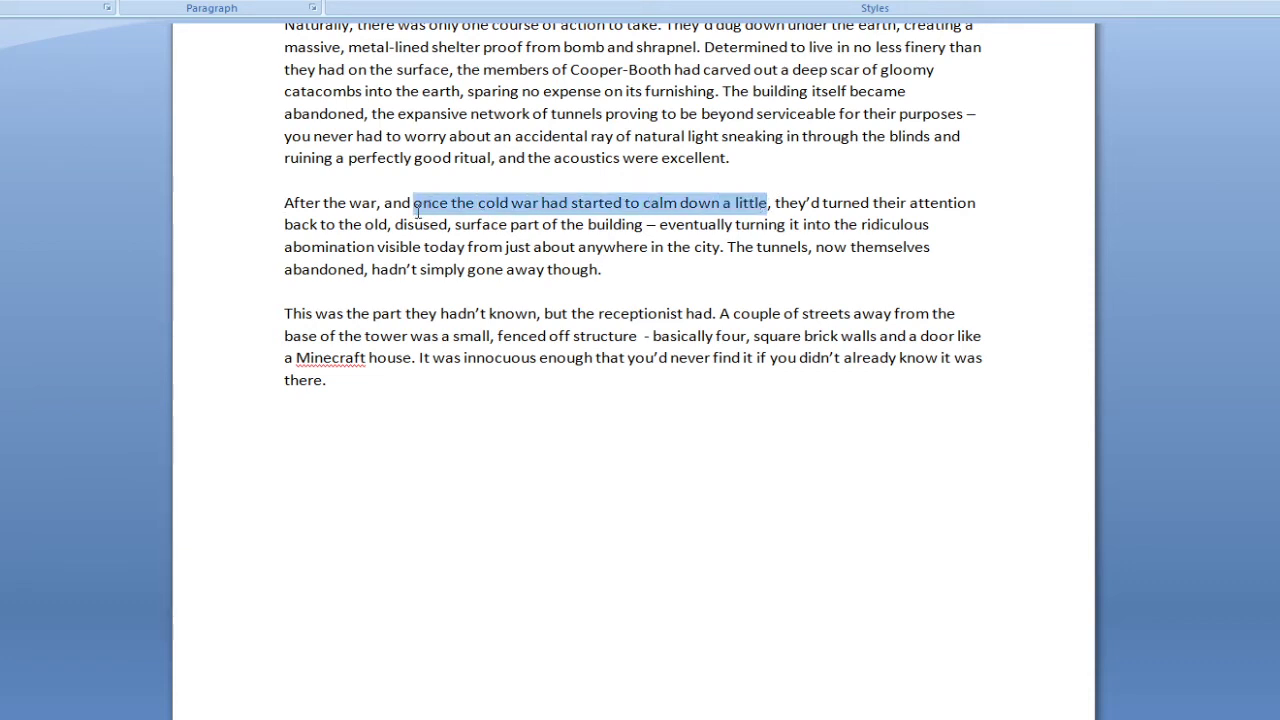
left_click(774, 203)
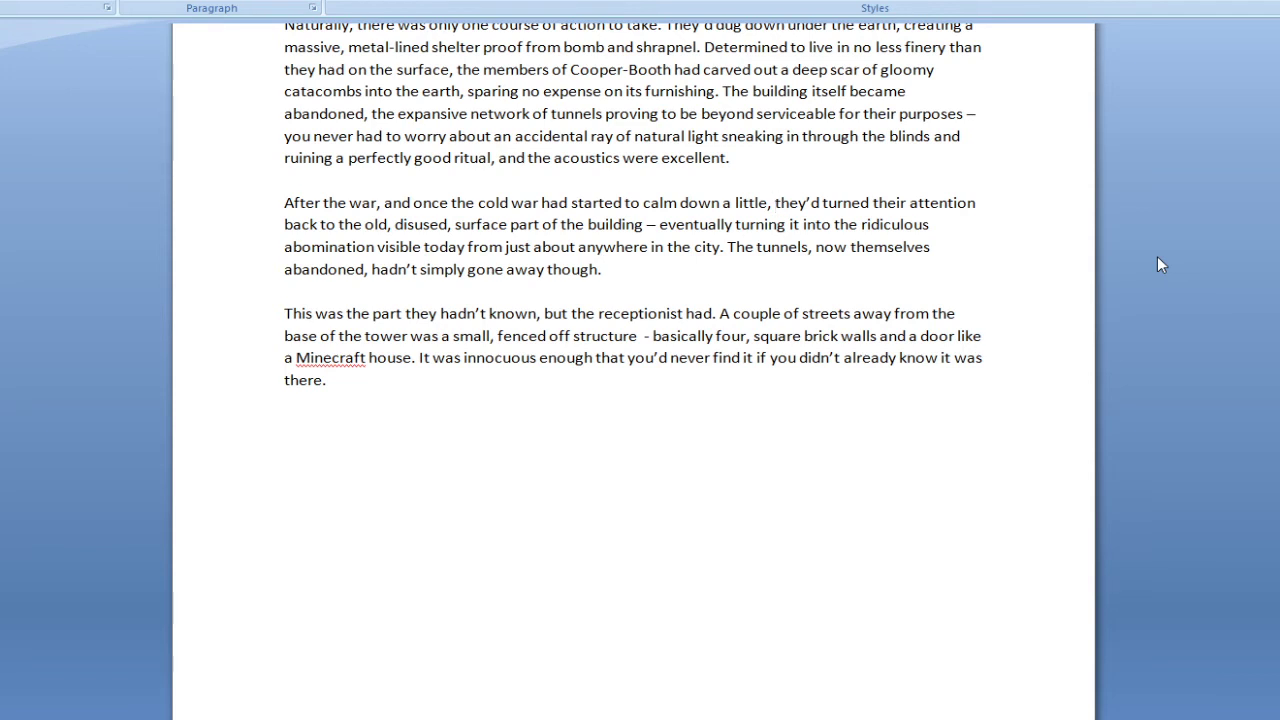
scroll(1157, 257, "down", 1)
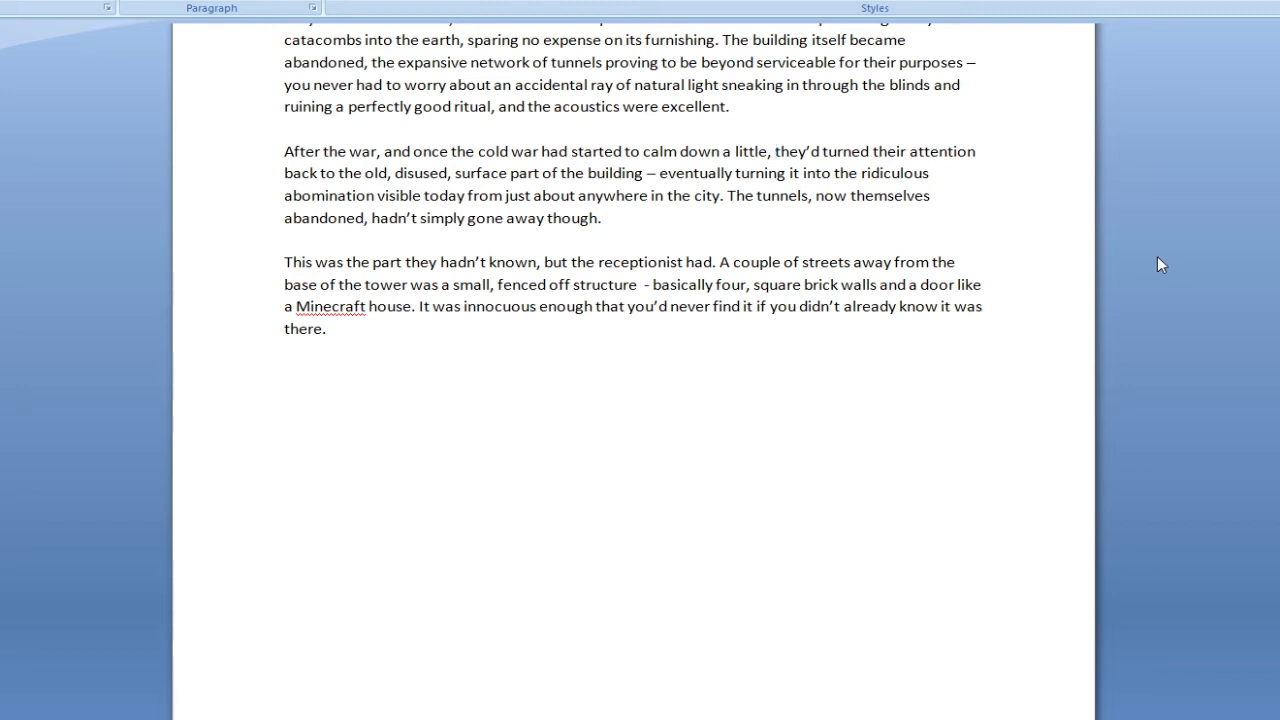
left_click(514, 391)
scroll(512, 394, "up", 20)
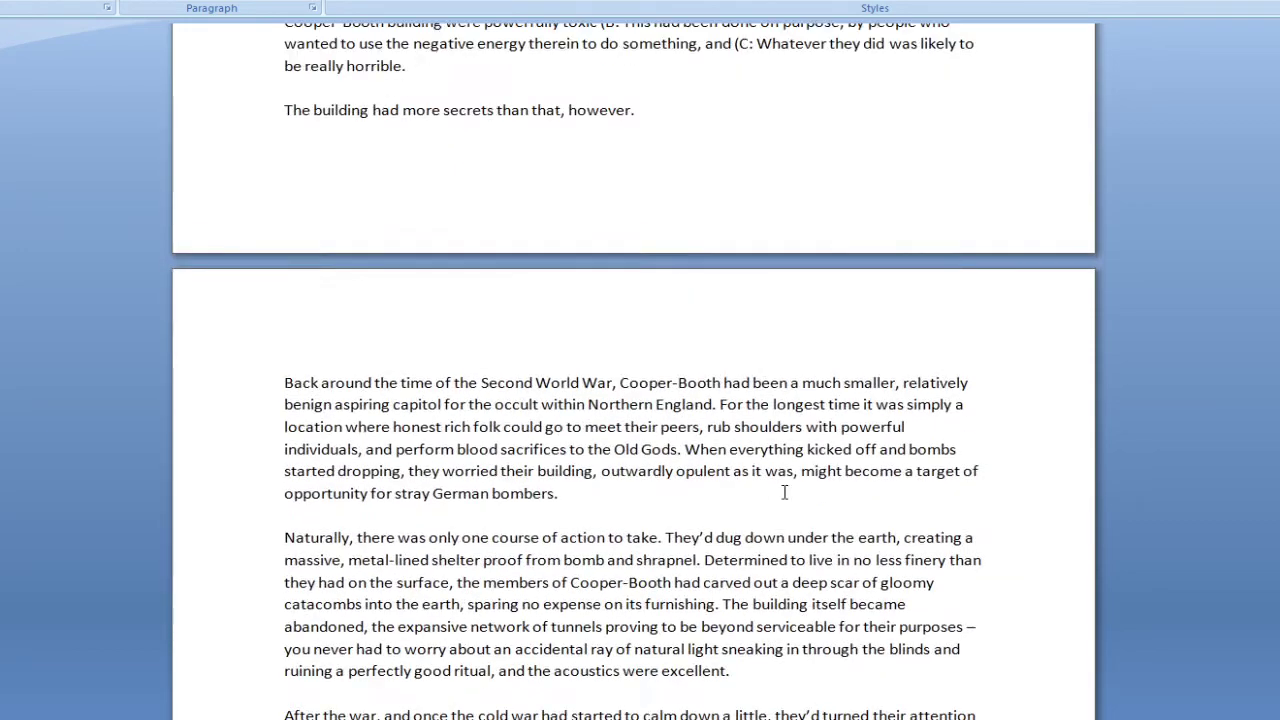
scroll(796, 500, "down", 20)
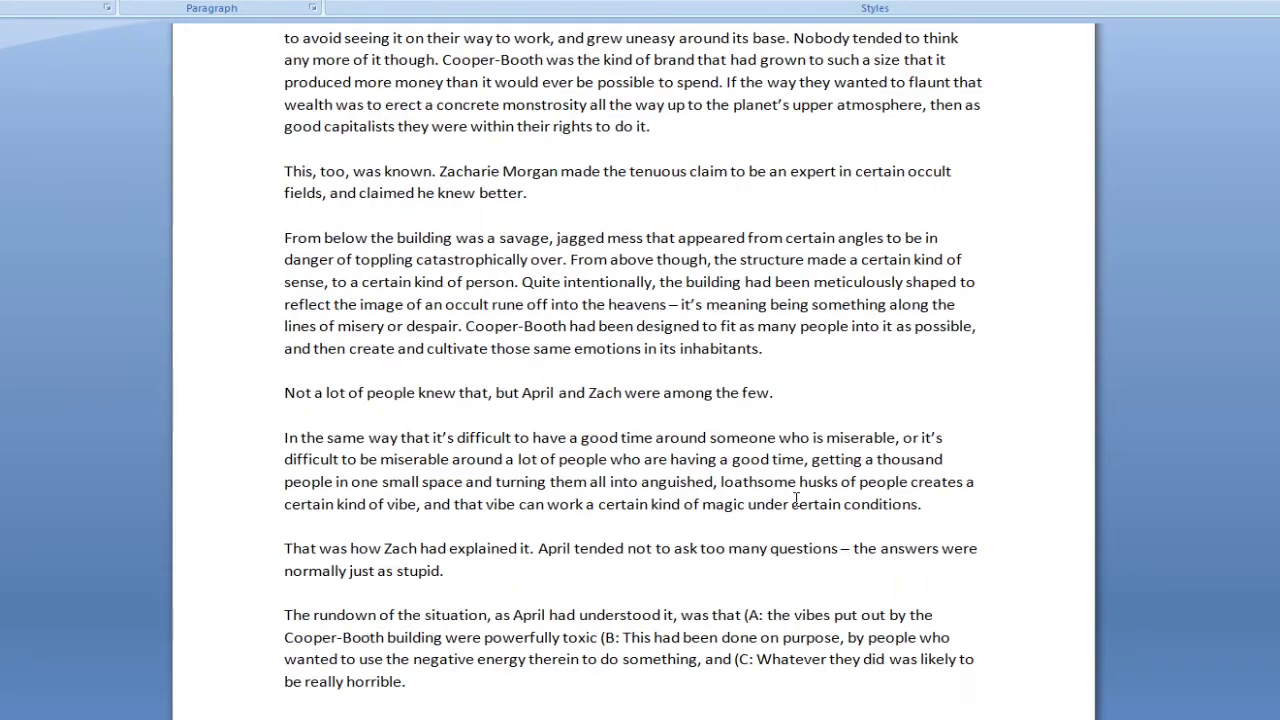